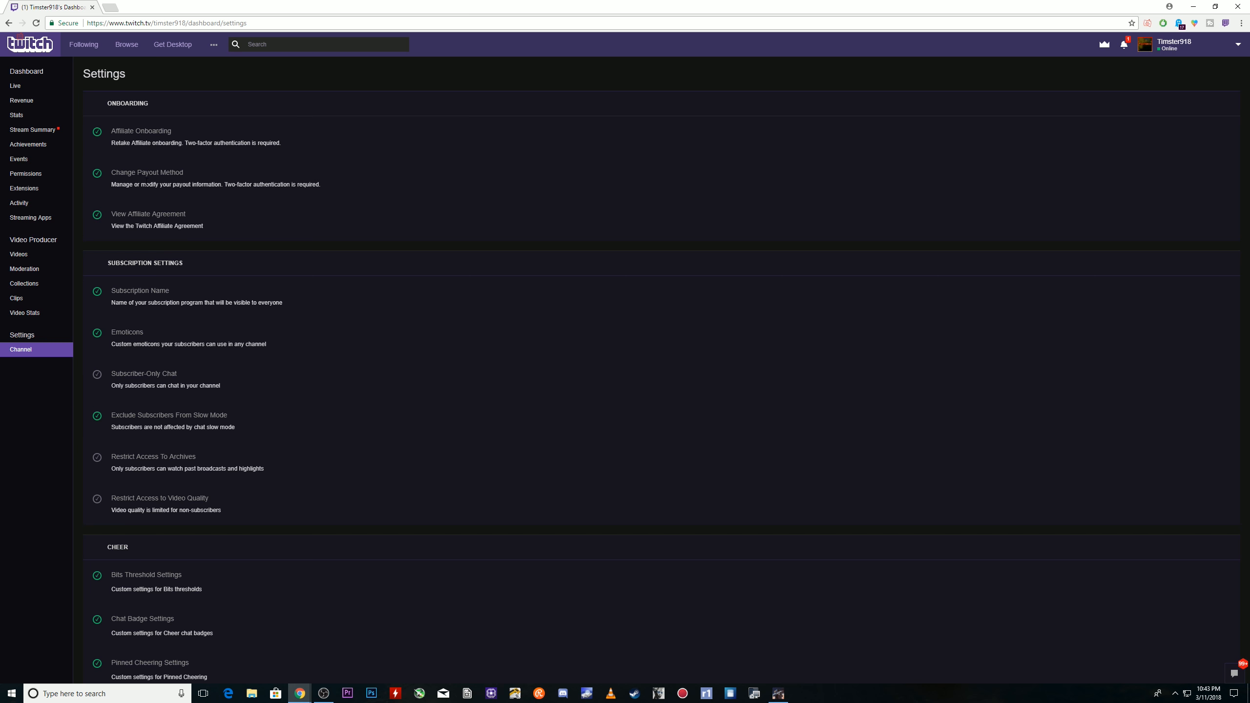
# Open the Stream Key page from the channel's stream preferences
pyautogui.scroll(-4, 206, 438)
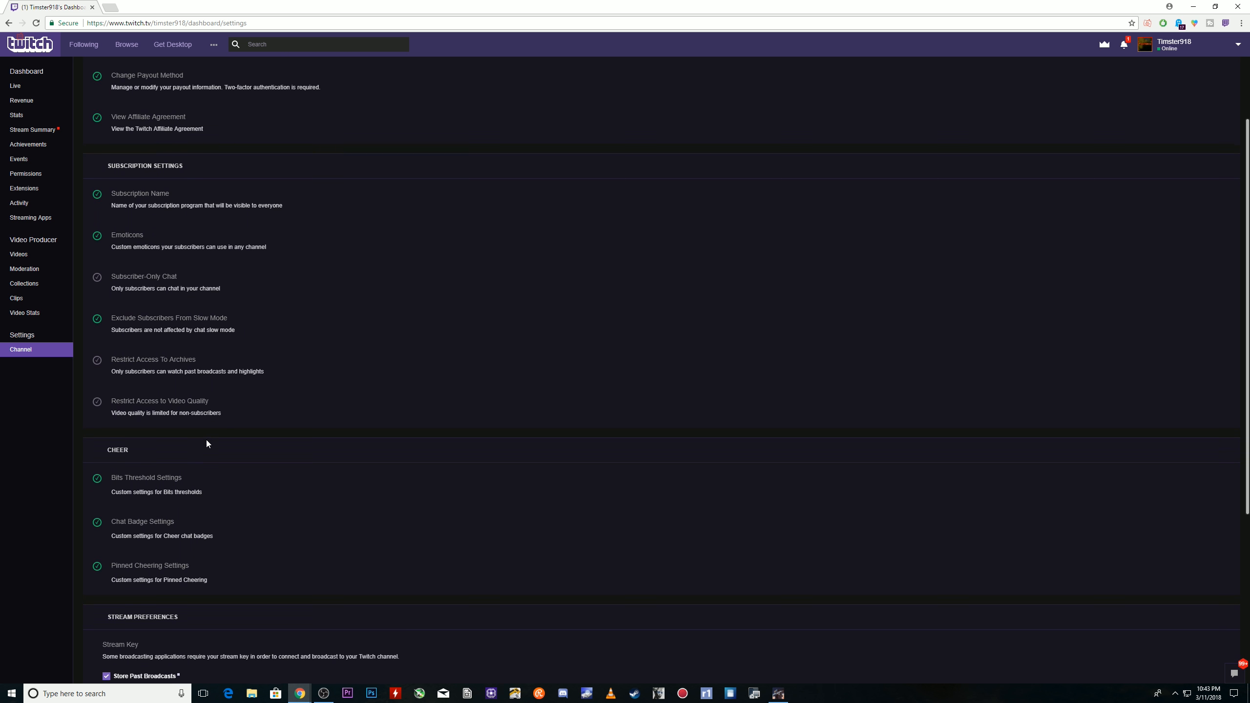
pyautogui.scroll(-1, 148, 532)
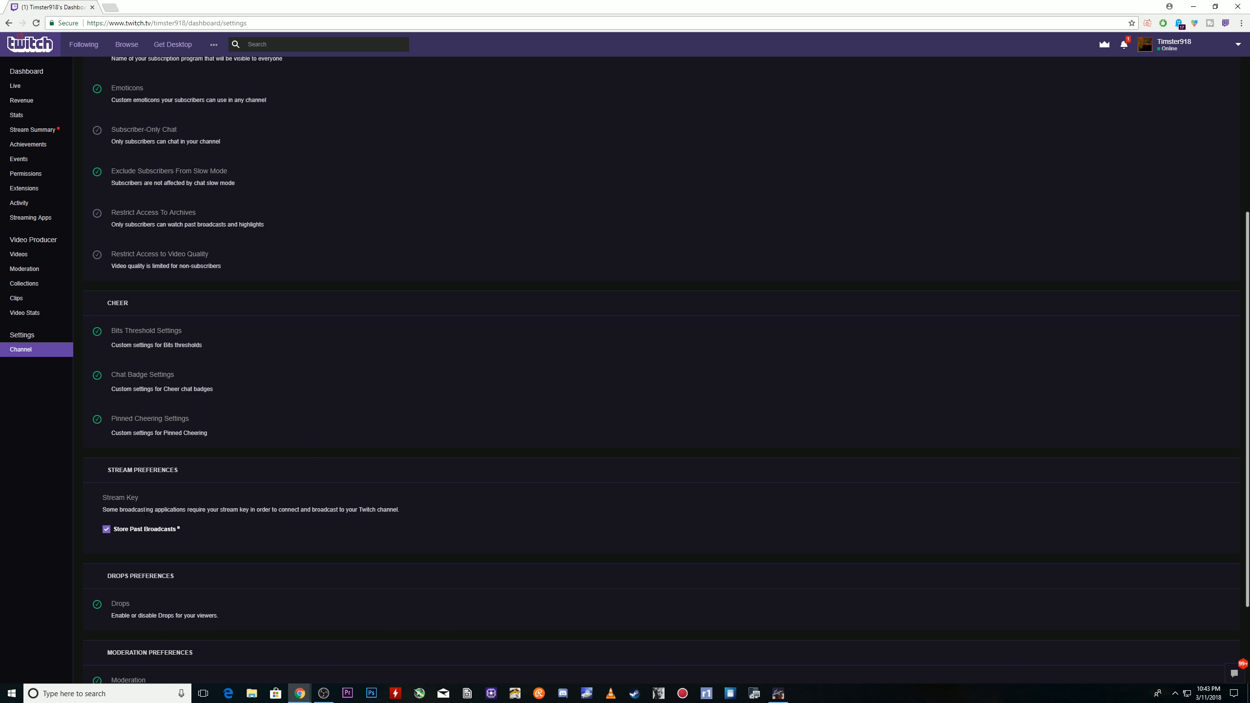
pyautogui.click(121, 498)
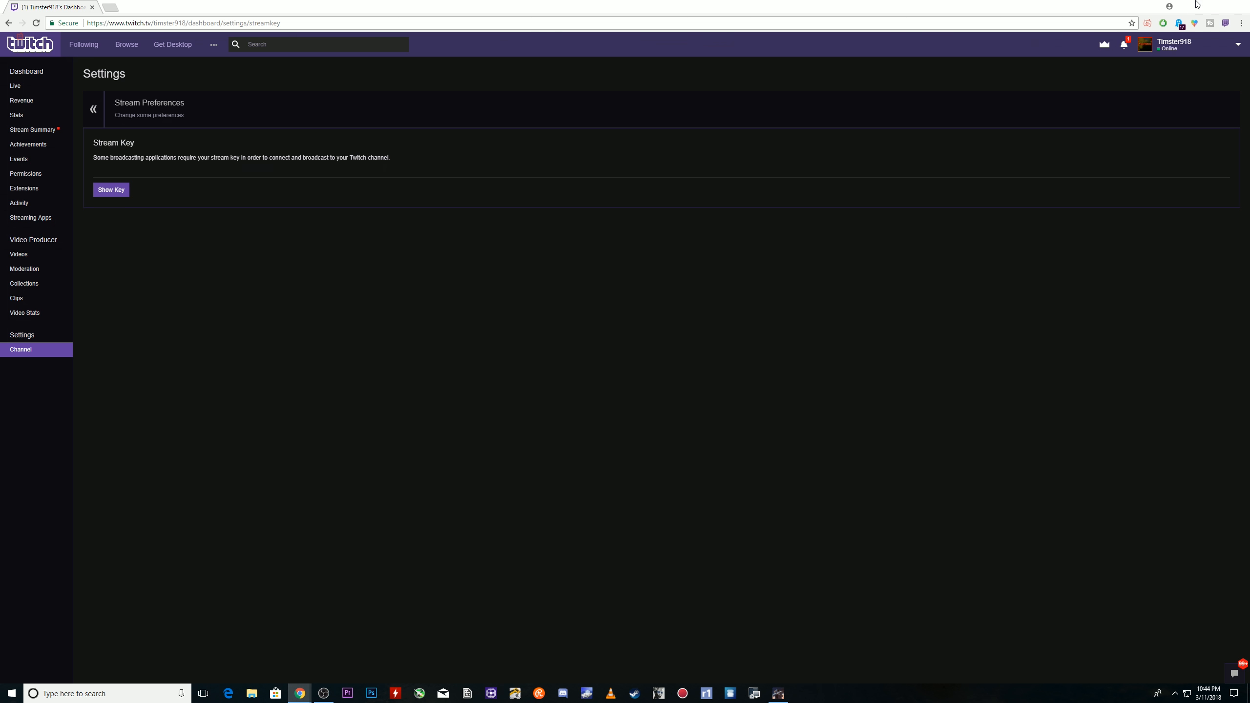
# Switch to OBS and set the Output Mode to Advanced in the output settings
pyautogui.click(1197, 5)
pyautogui.click(445, 234)
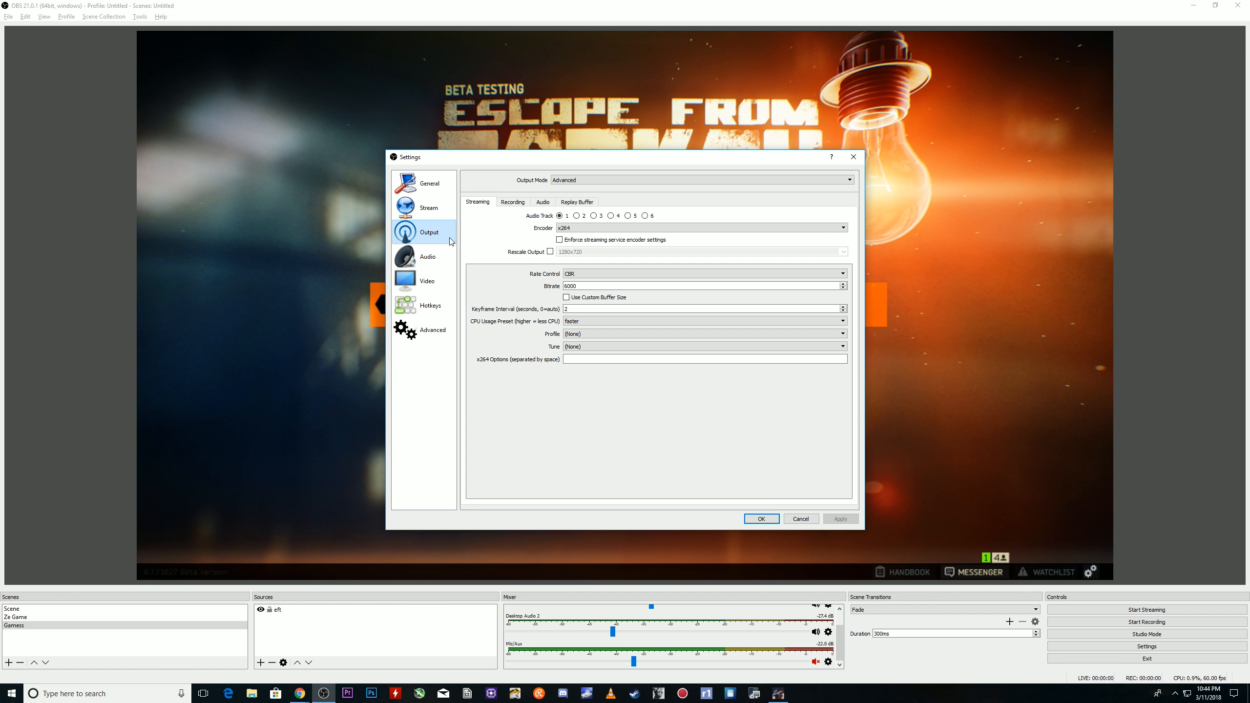
pyautogui.click(571, 180)
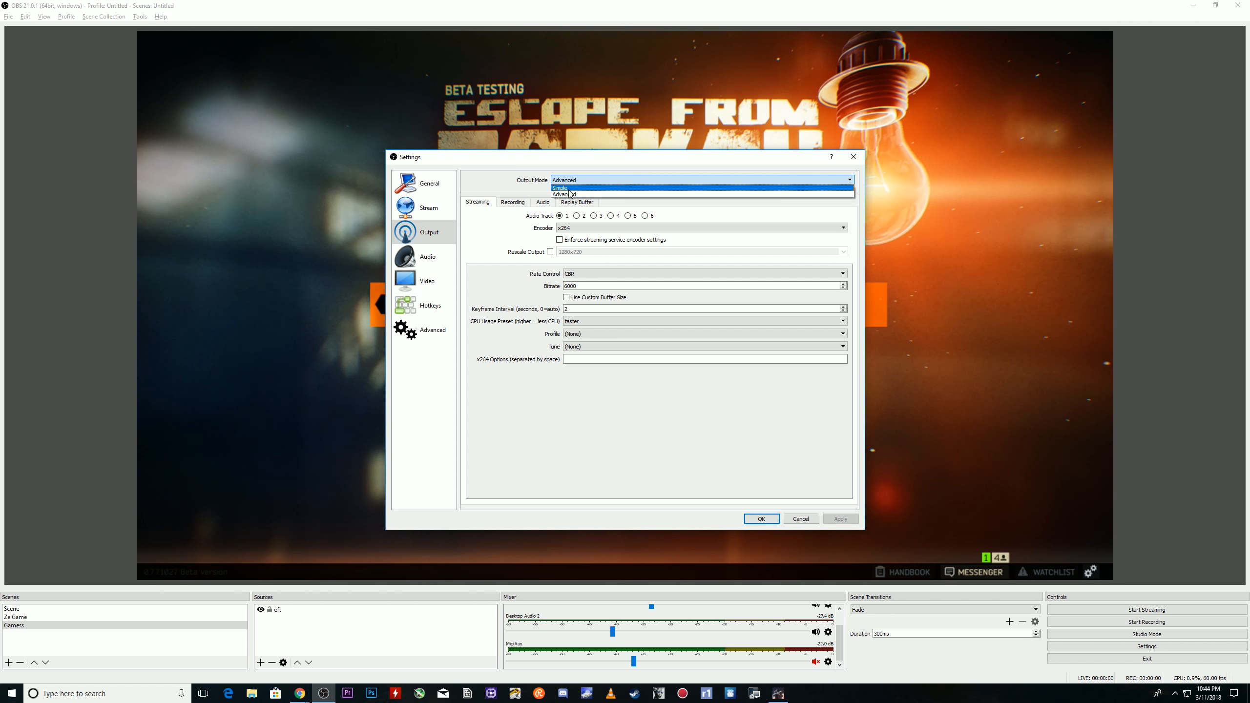
pyautogui.click(571, 193)
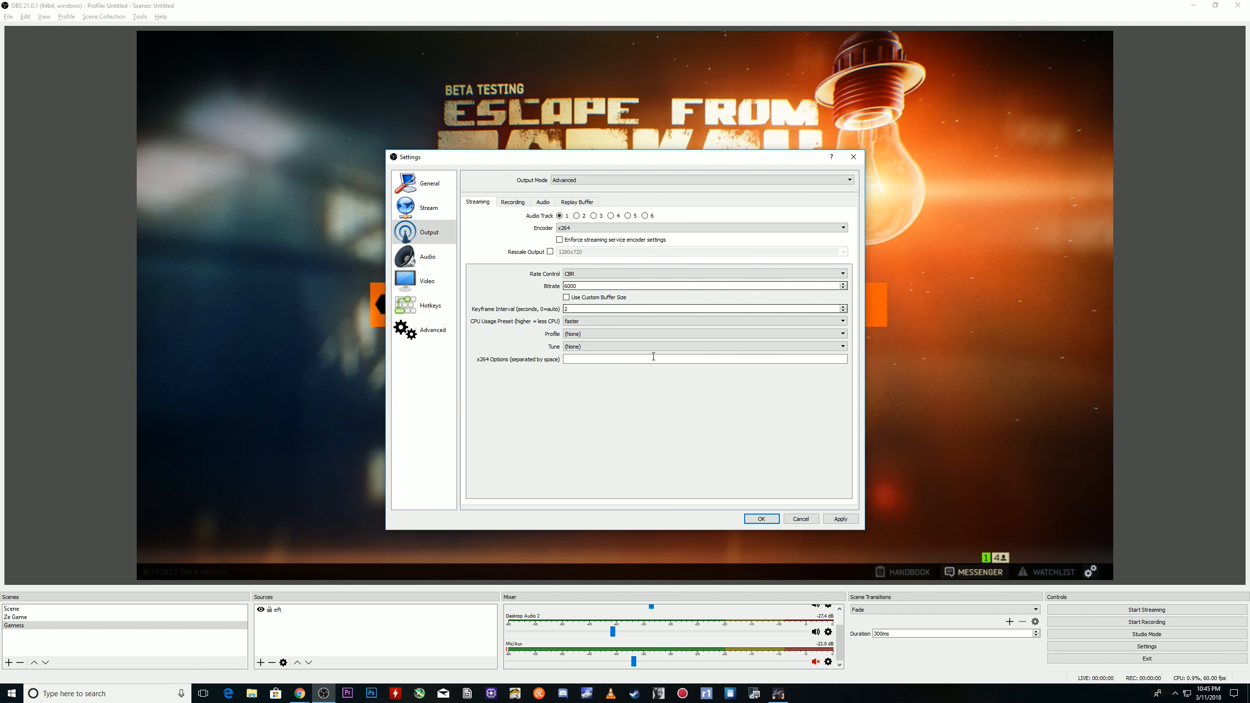
# Check the streaming encoder choices with x264 selected and set the Rate Control to CBR
pyautogui.click(580, 230)
pyautogui.click(579, 230)
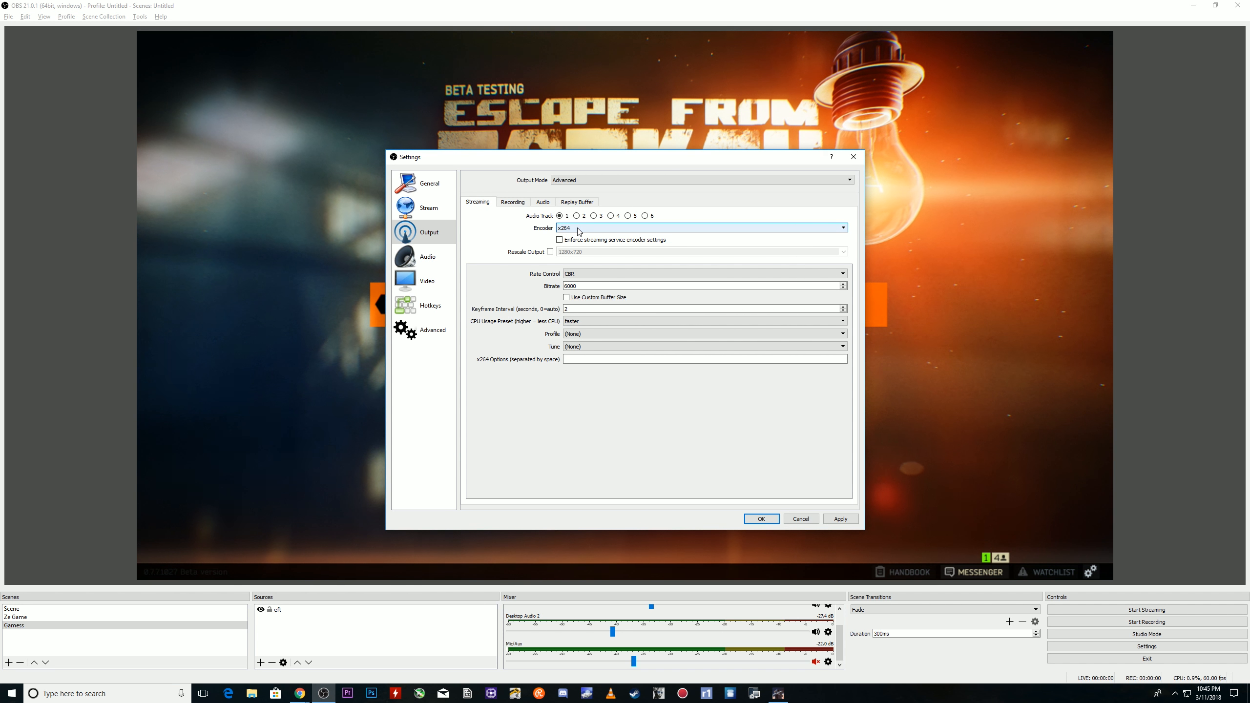
pyautogui.click(579, 230)
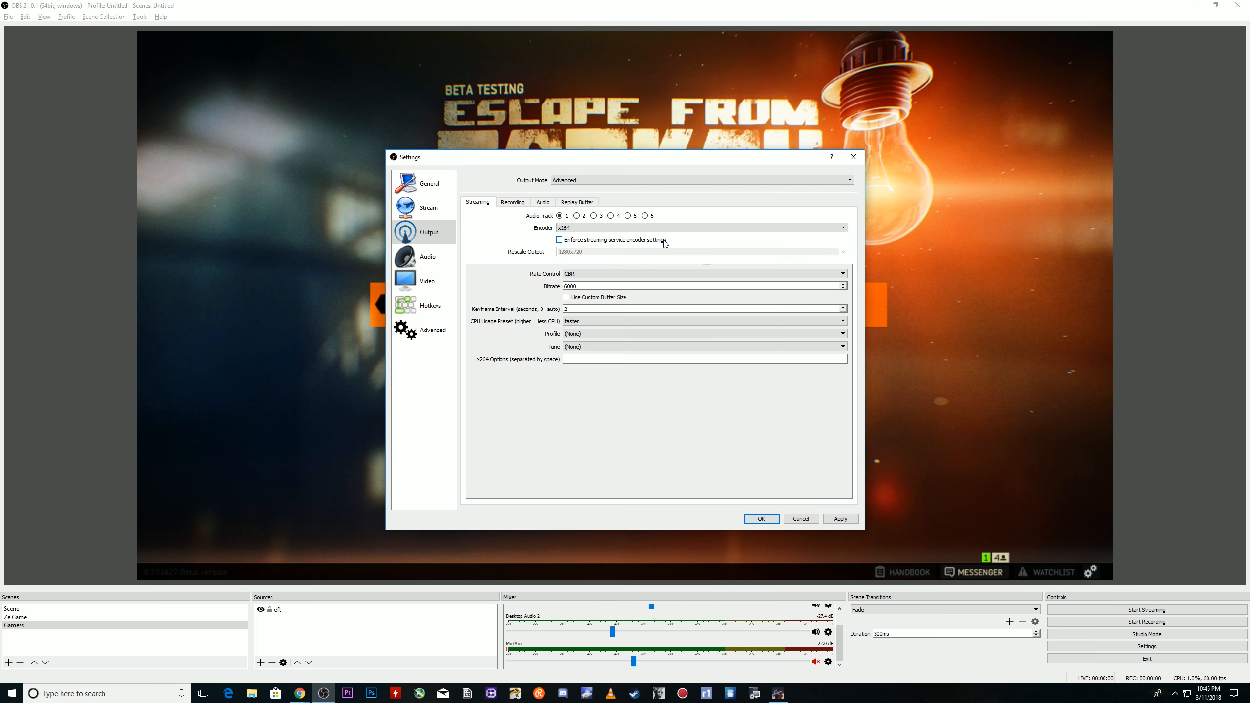
pyautogui.click(567, 242)
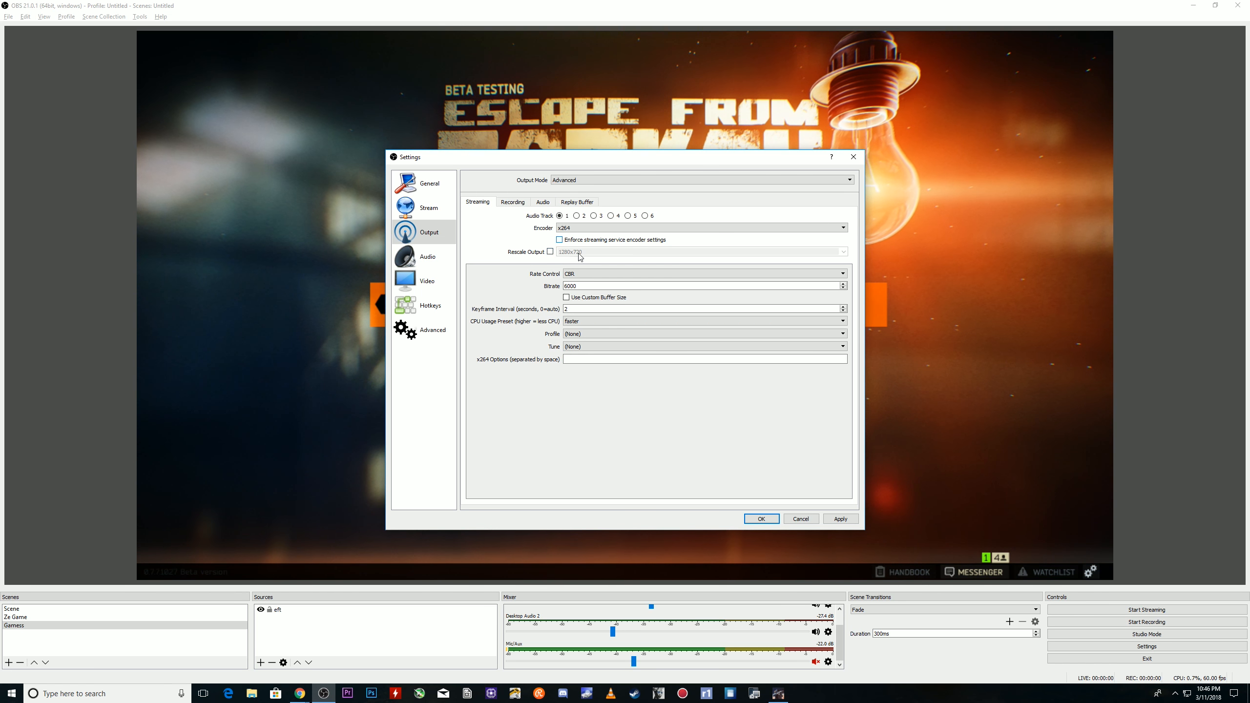
pyautogui.click(580, 274)
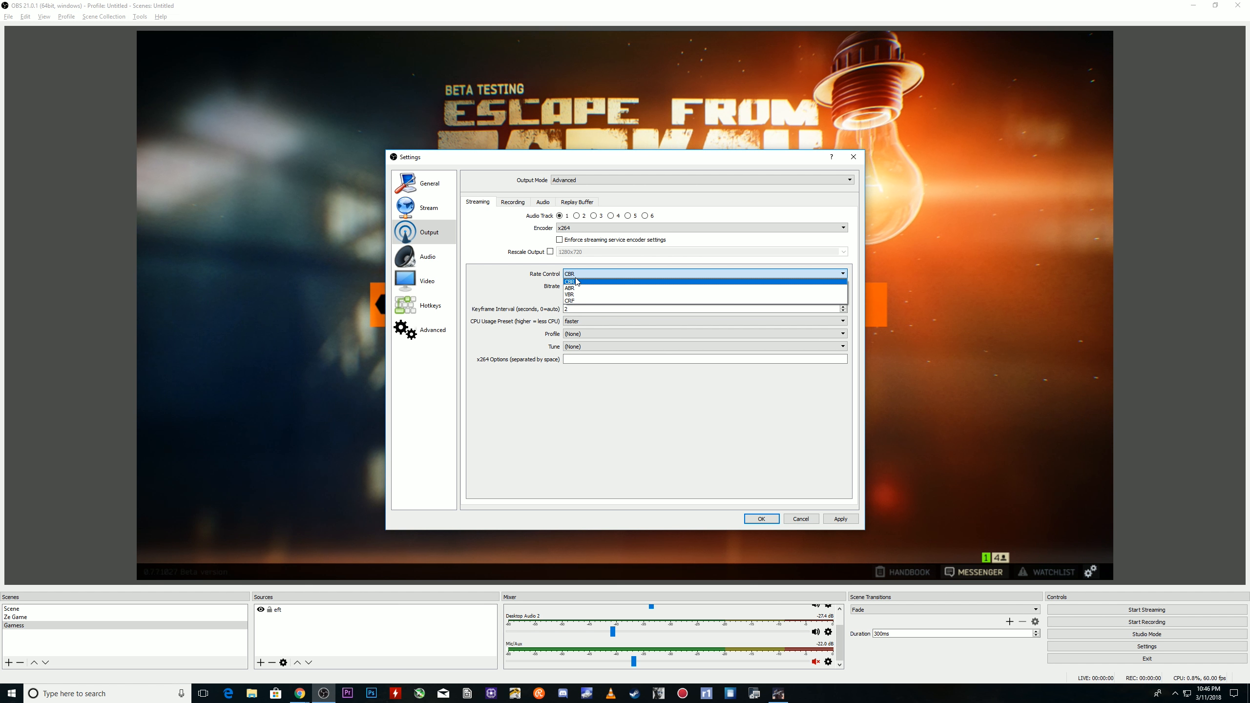
pyautogui.click(577, 281)
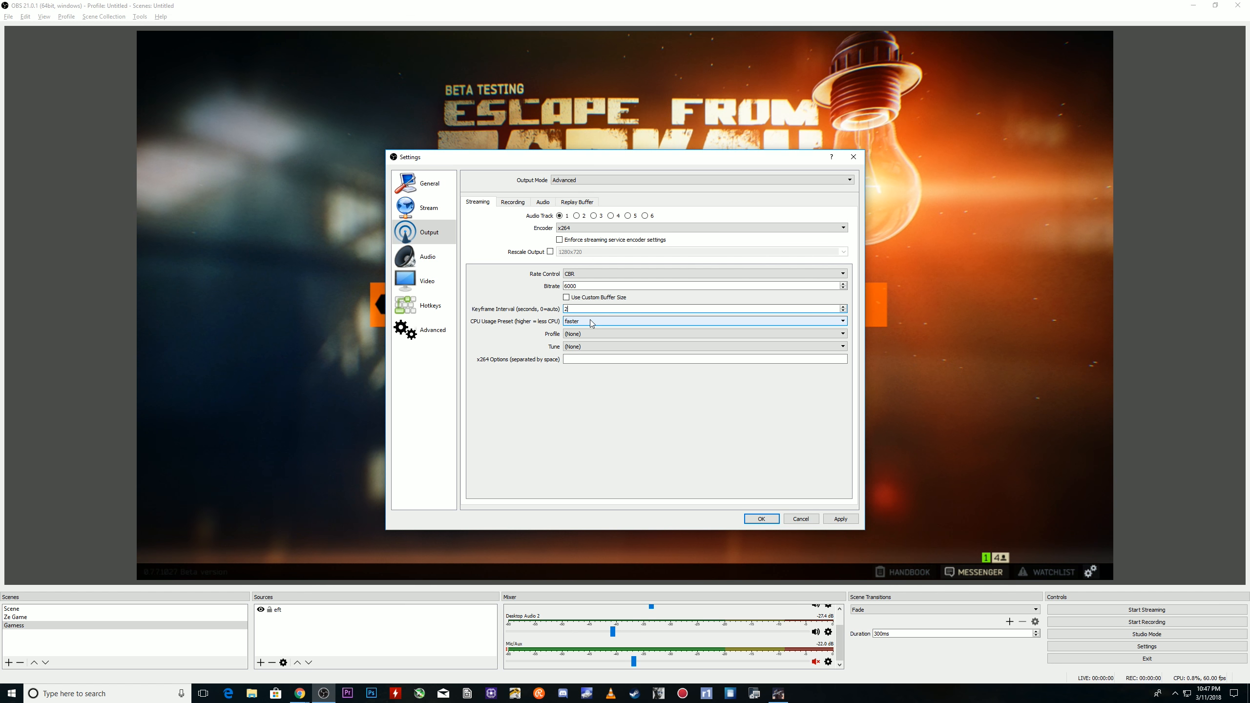
# Look through the CPU Usage Preset options and choose faster
pyautogui.click(591, 322)
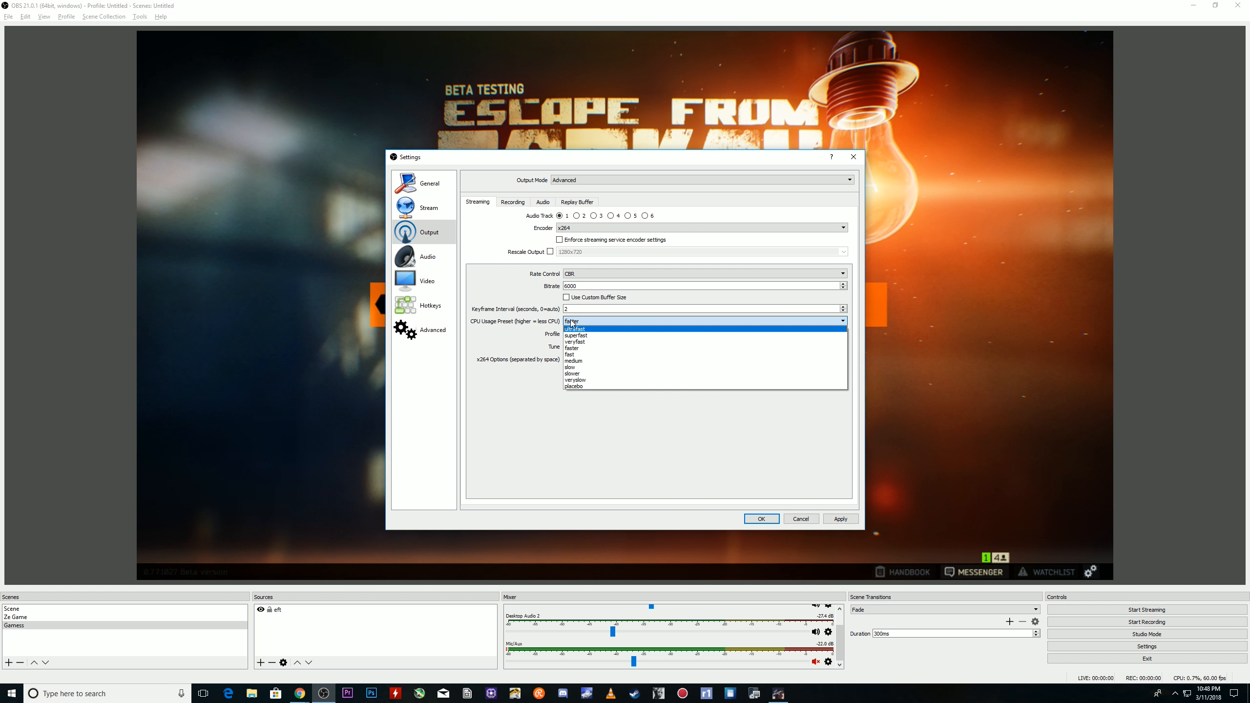
pyautogui.click(561, 321)
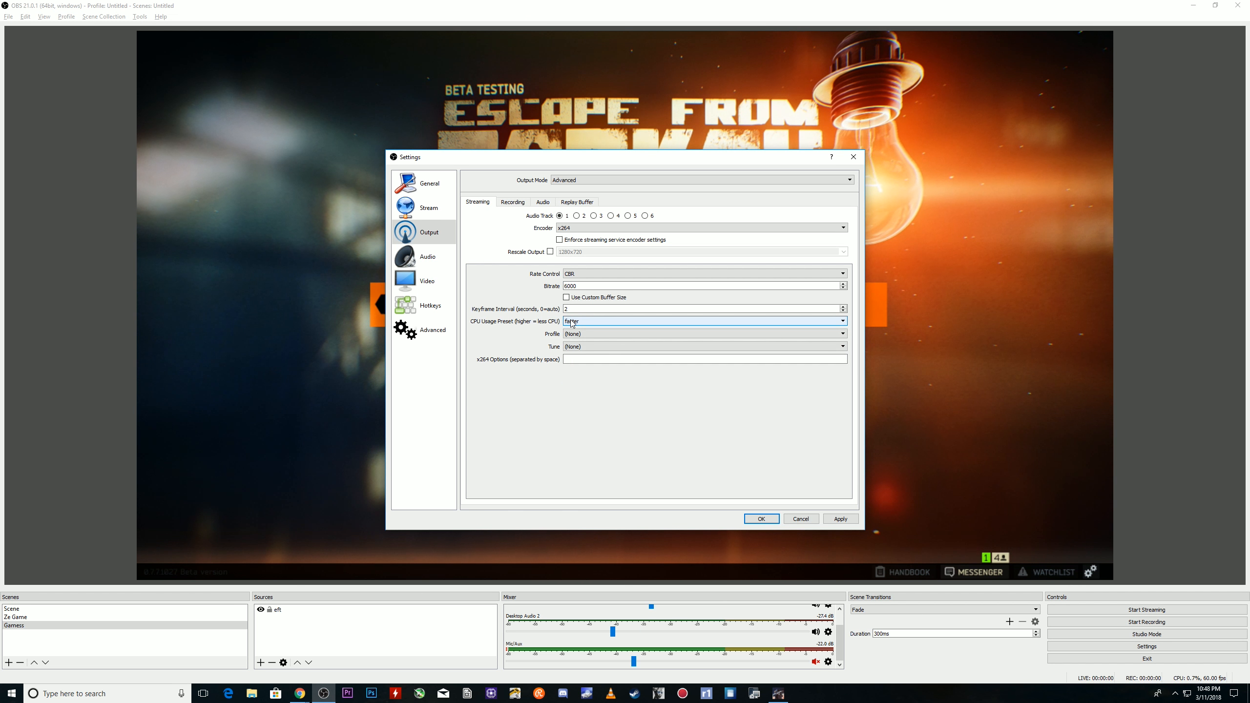
pyautogui.click(612, 324)
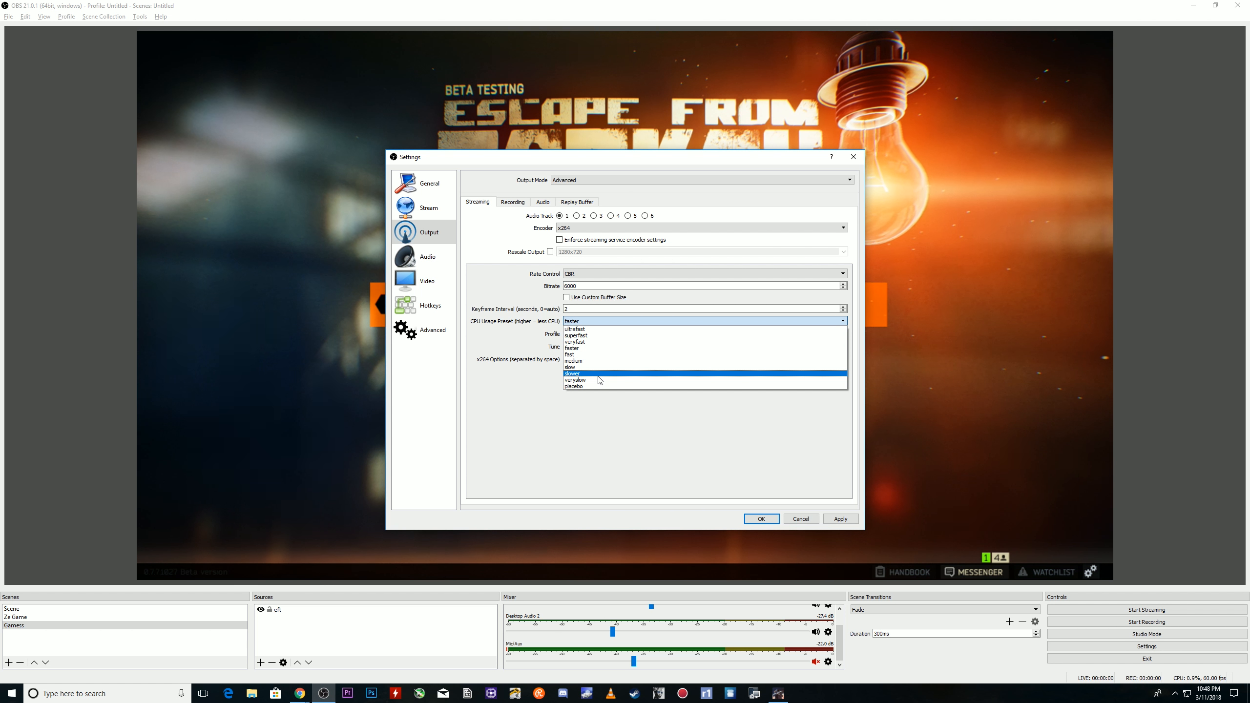
pyautogui.click(586, 347)
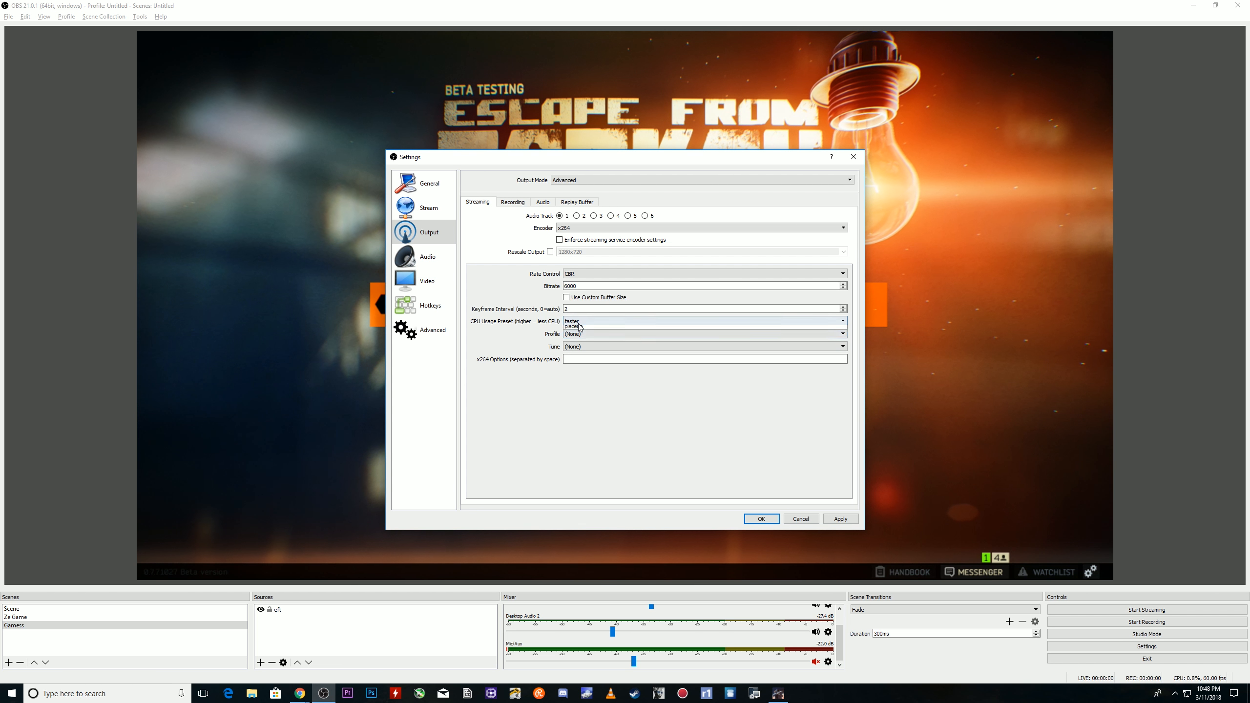
pyautogui.click(580, 321)
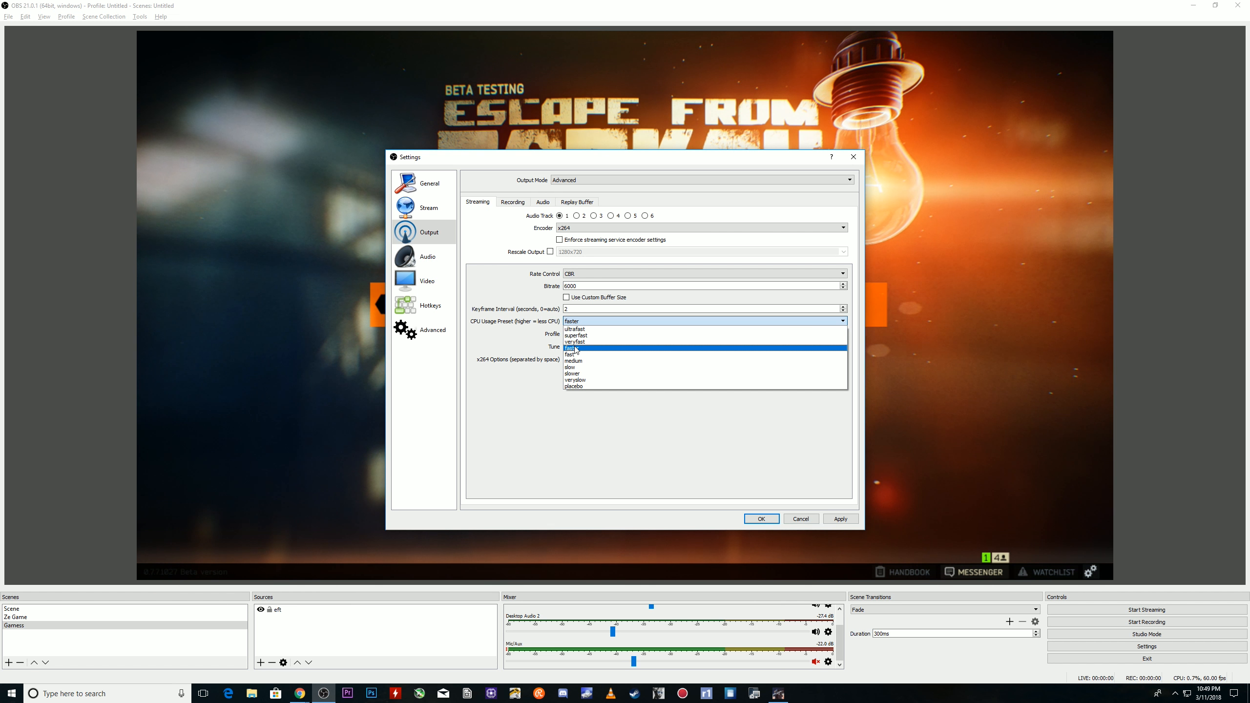
pyautogui.click(572, 349)
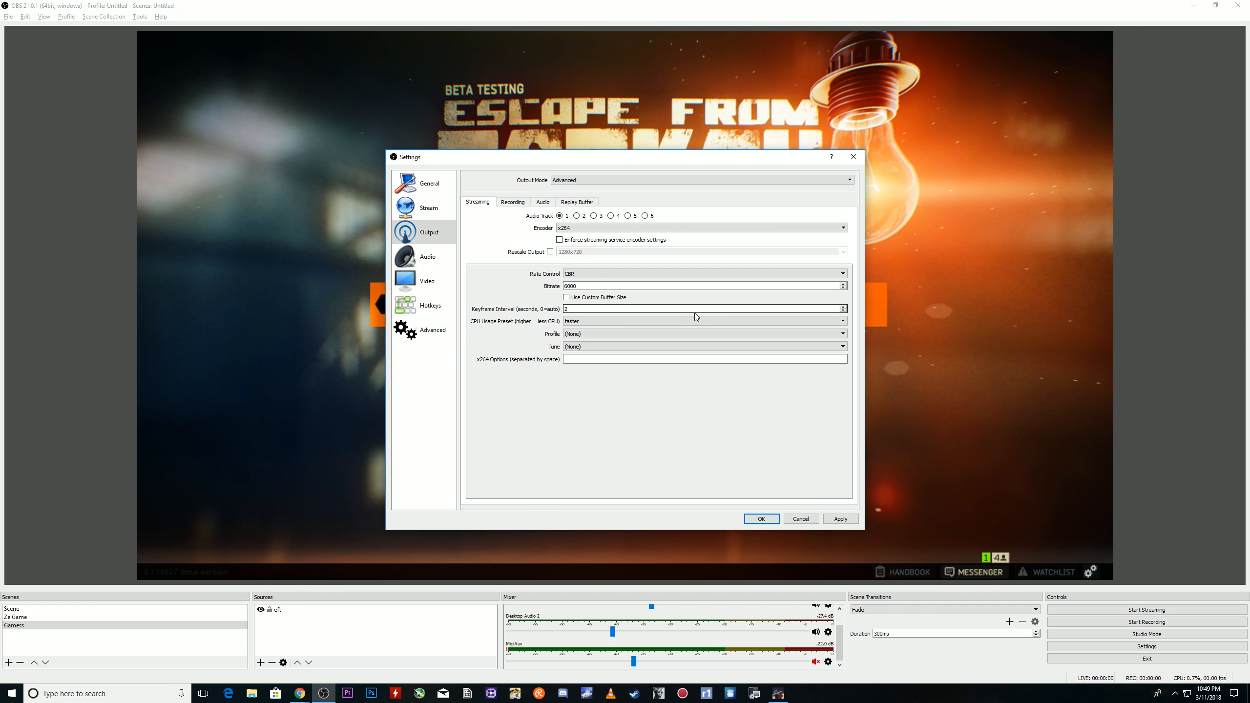
# Review the encoder's Profile and Tune options with both left at None, and close the settings without saving
pyautogui.click(632, 335)
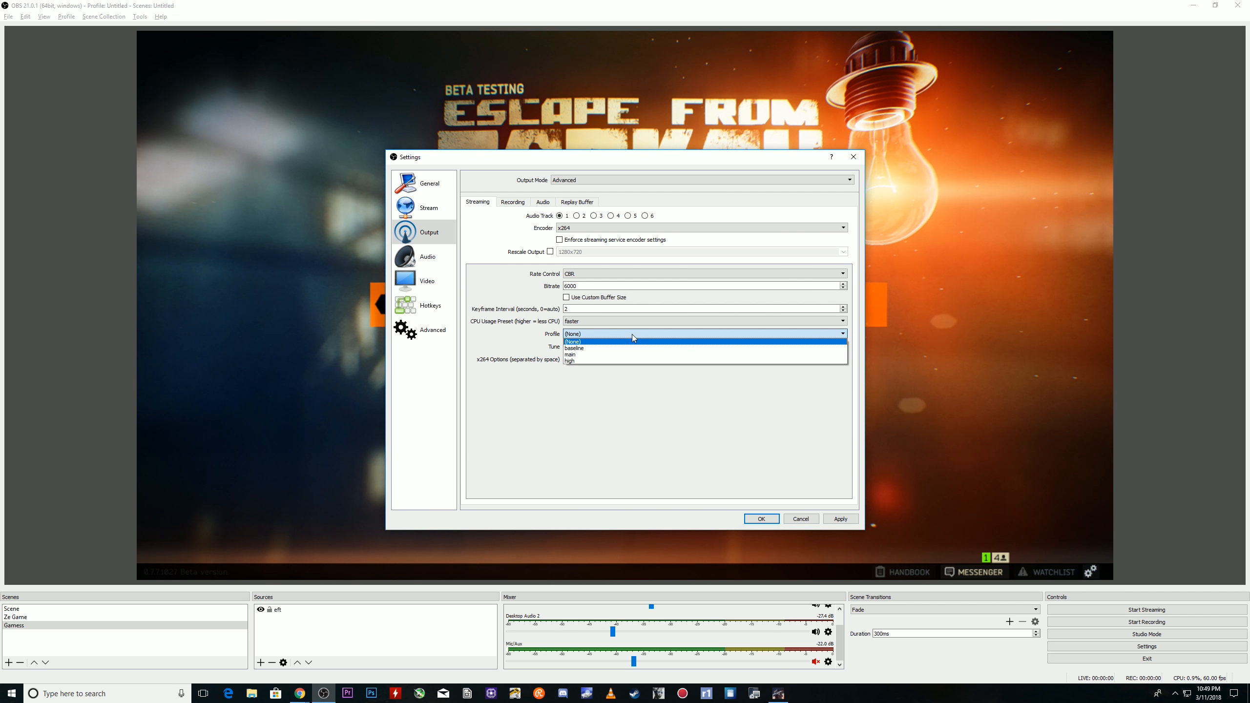
pyautogui.click(632, 335)
pyautogui.click(632, 334)
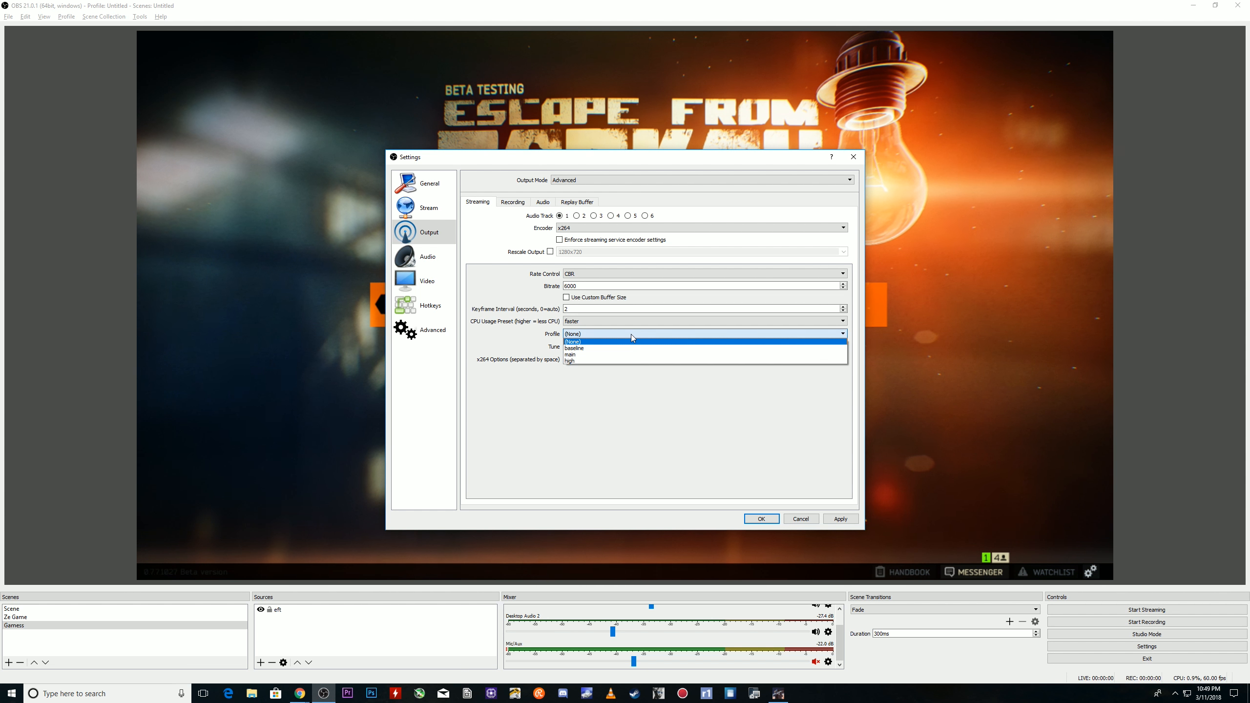
pyautogui.click(628, 336)
pyautogui.click(613, 351)
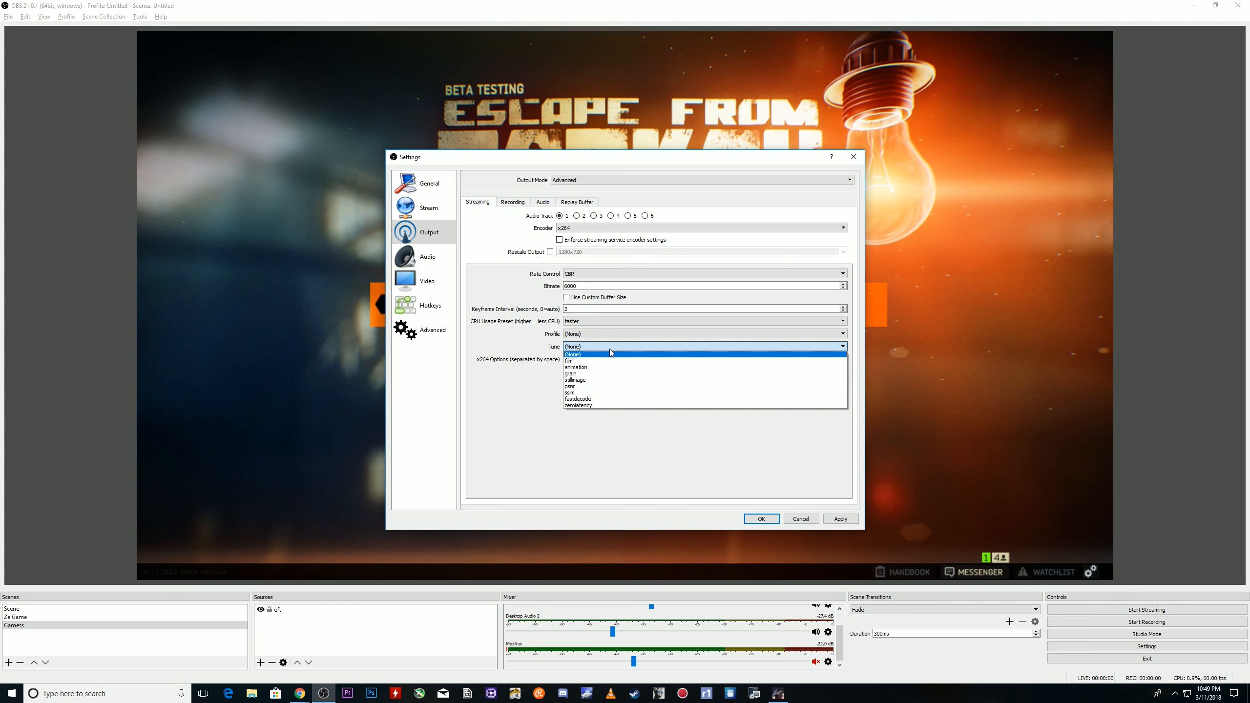
pyautogui.click(609, 355)
pyautogui.click(604, 358)
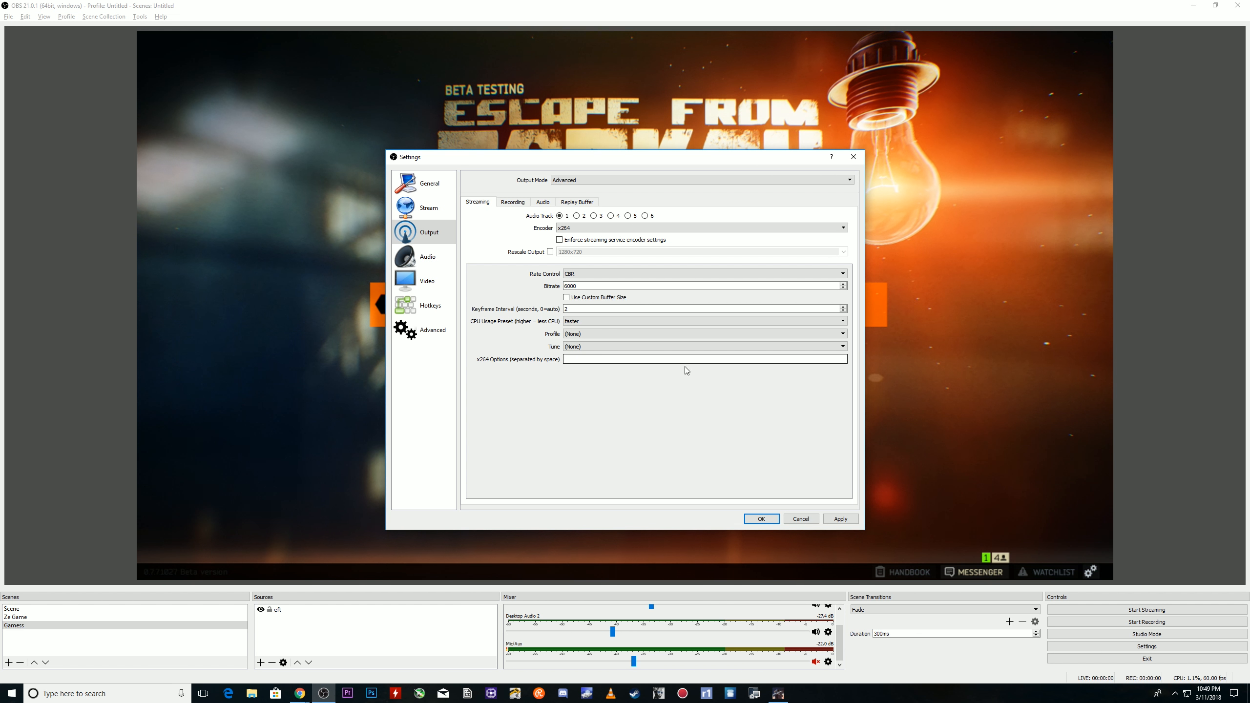
pyautogui.click(801, 519)
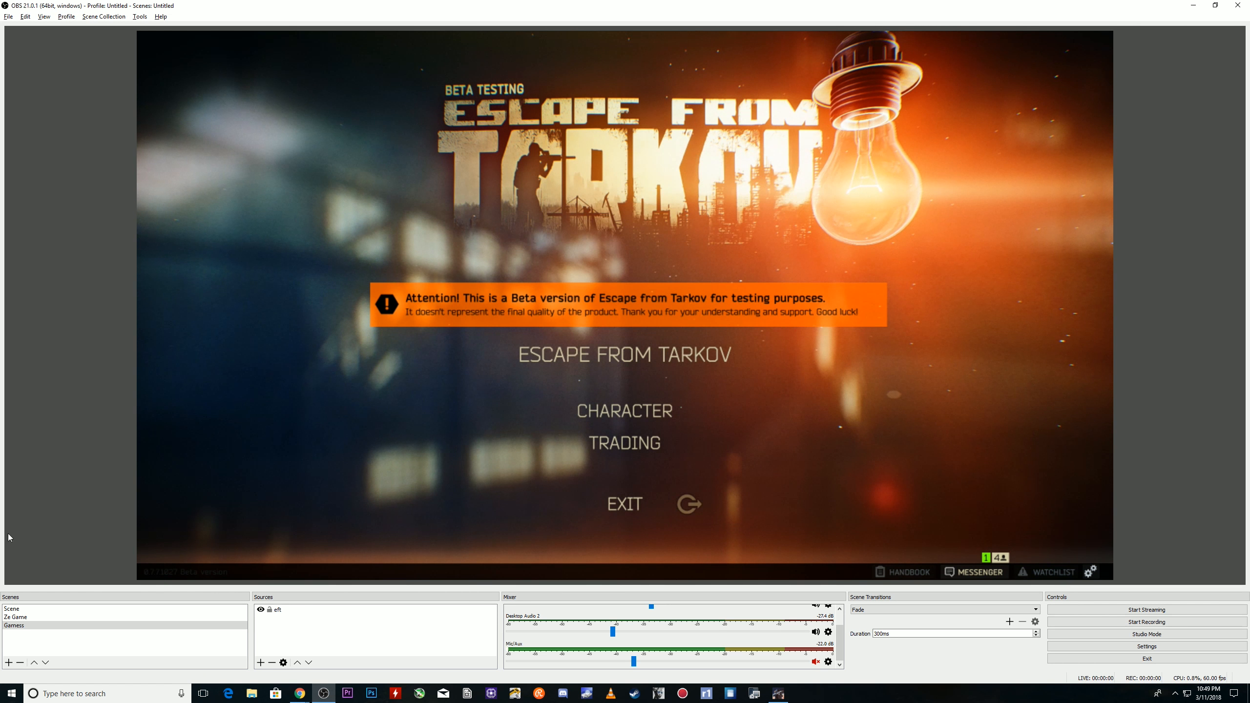
# Select the Ze Game scene and check the streaming output settings
pyautogui.click(19, 617)
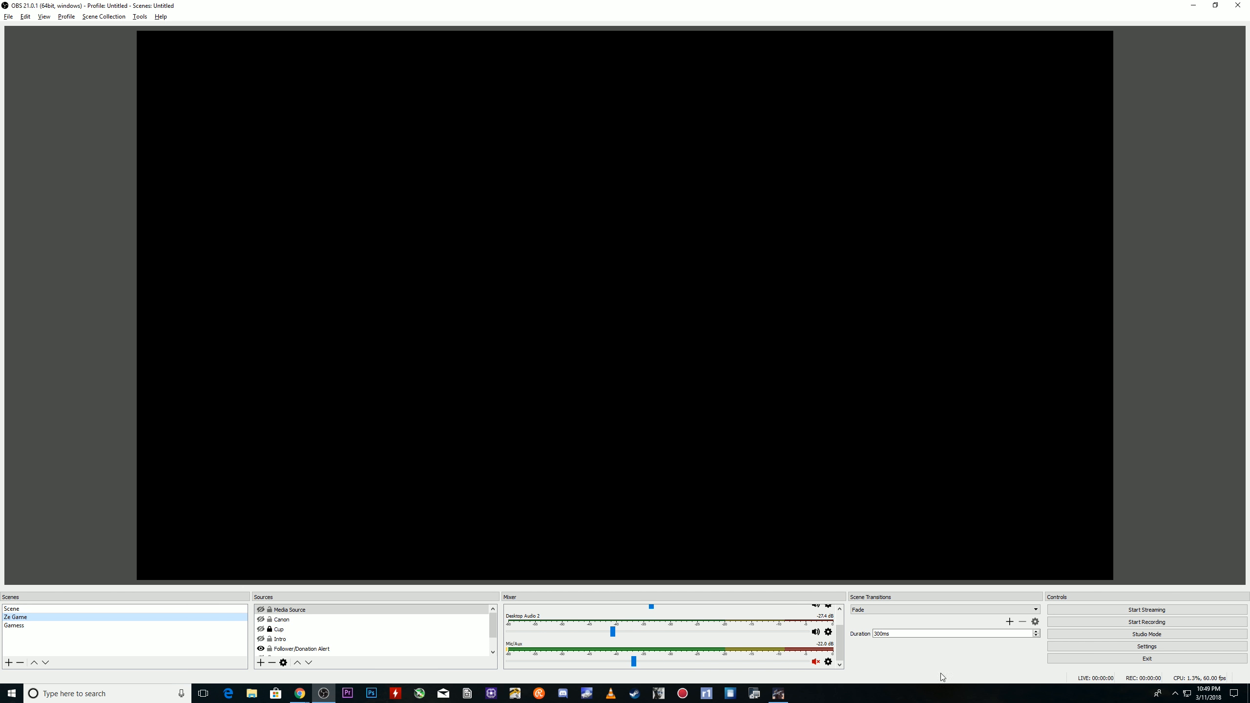
pyautogui.click(1207, 647)
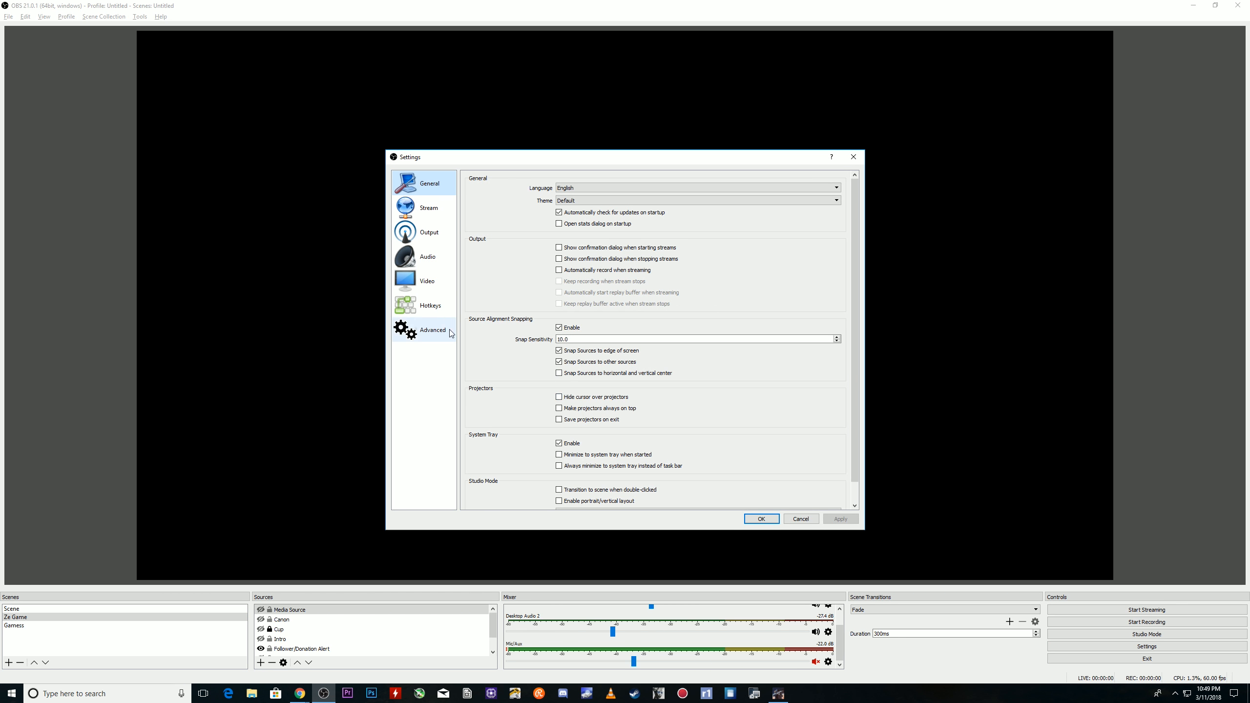
pyautogui.click(429, 236)
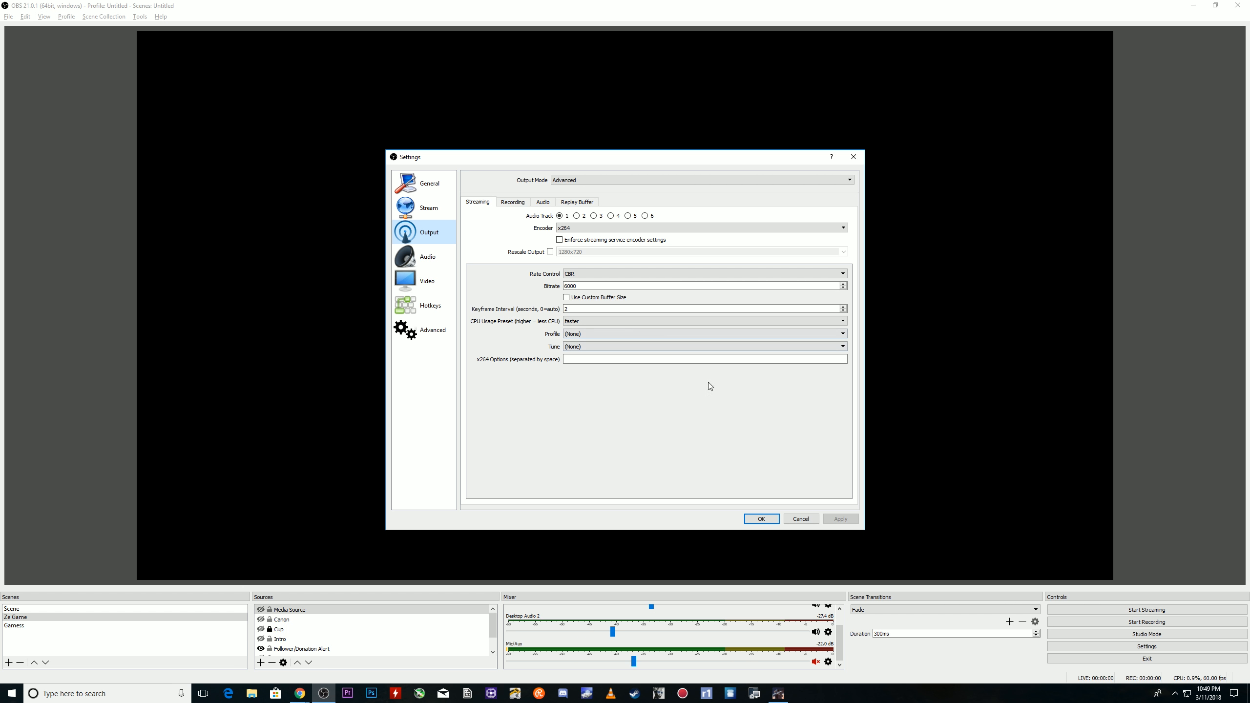
pyautogui.click(762, 518)
# Select the Gamess scene and review the Sample Rate options in the audio settings
pyautogui.click(63, 625)
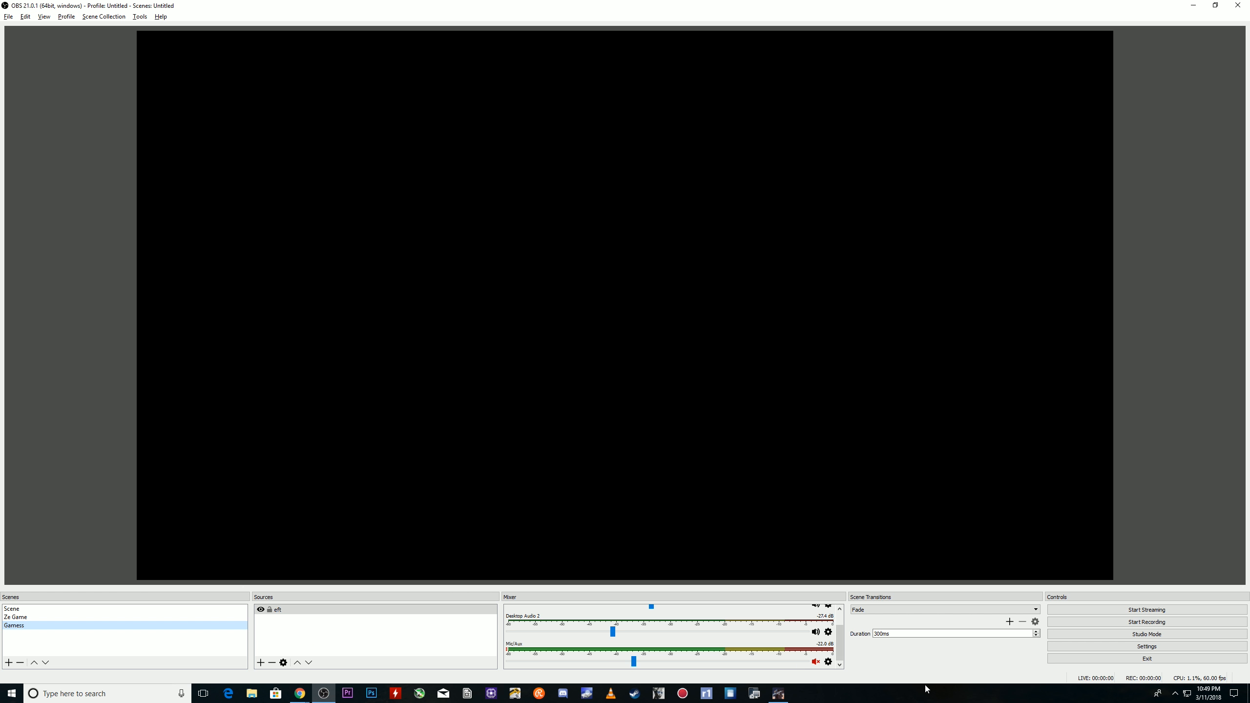
pyautogui.click(1051, 646)
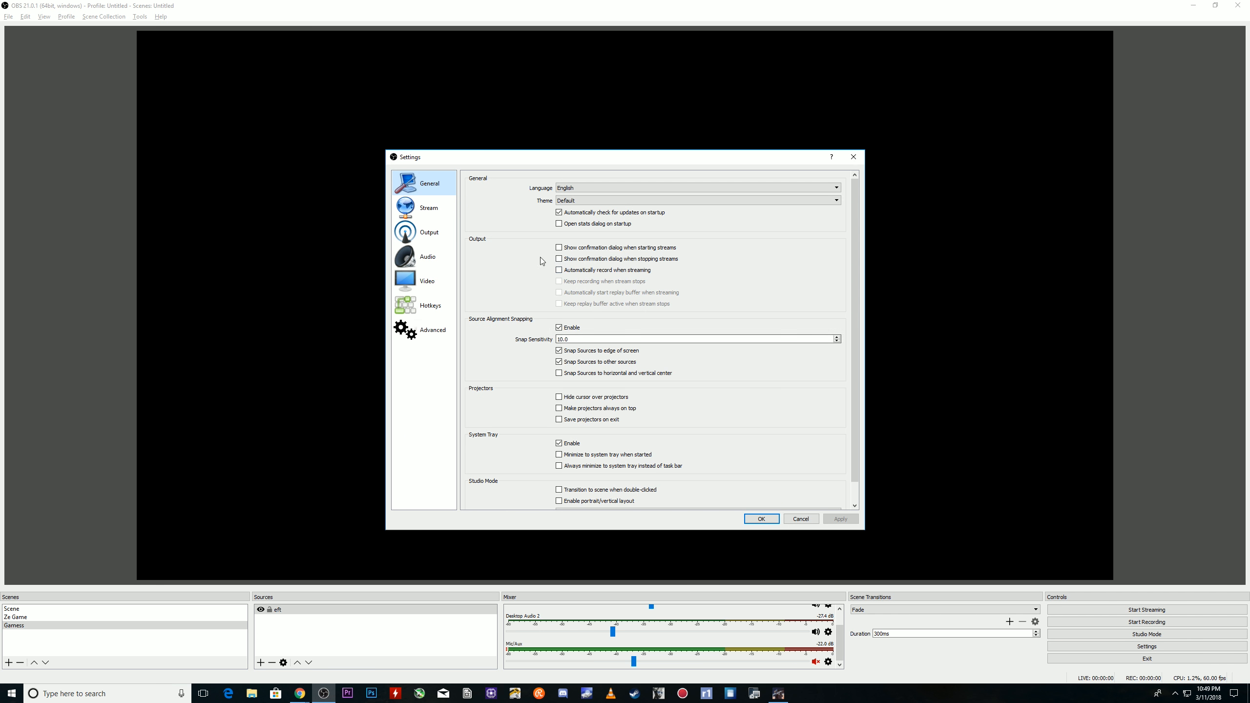
pyautogui.click(427, 257)
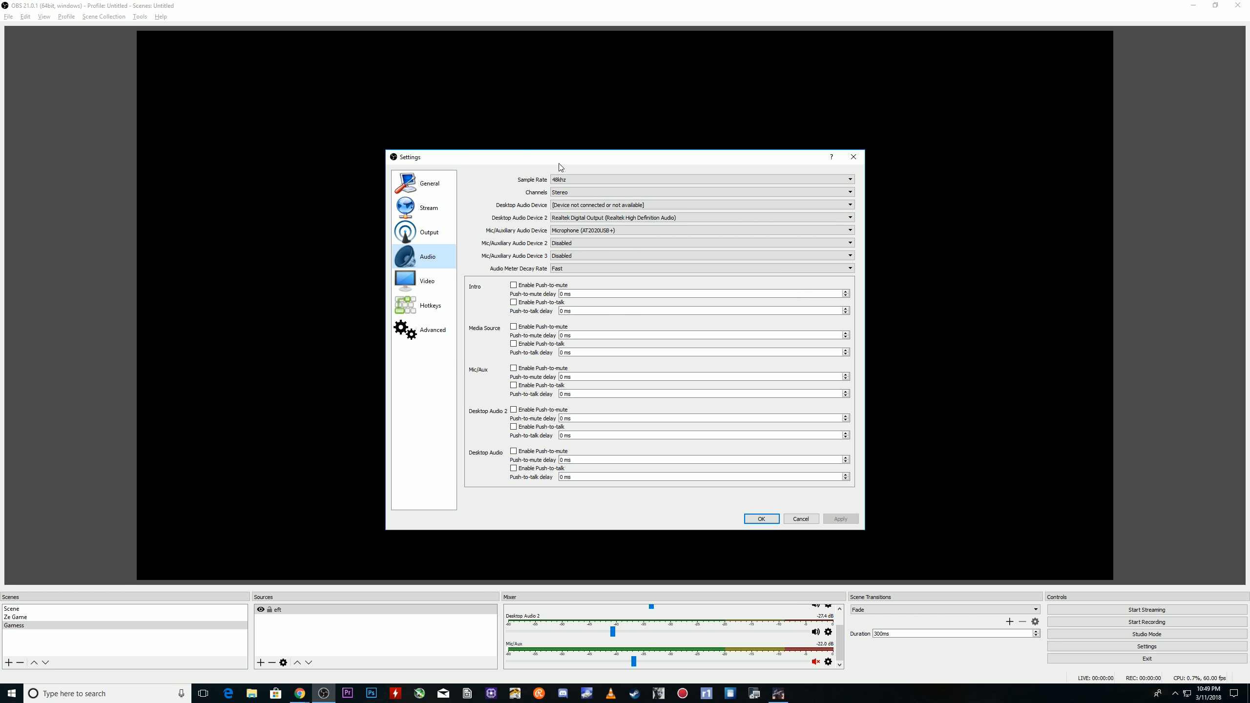
pyautogui.click(559, 181)
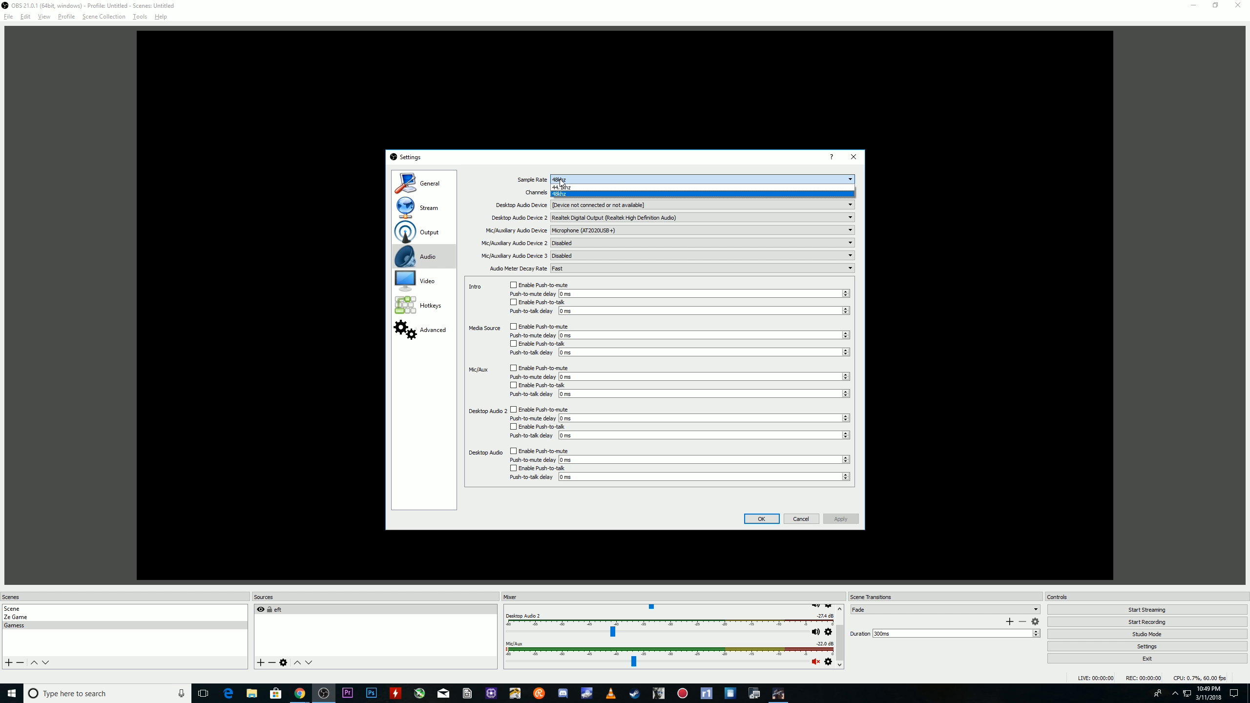
pyautogui.click(560, 180)
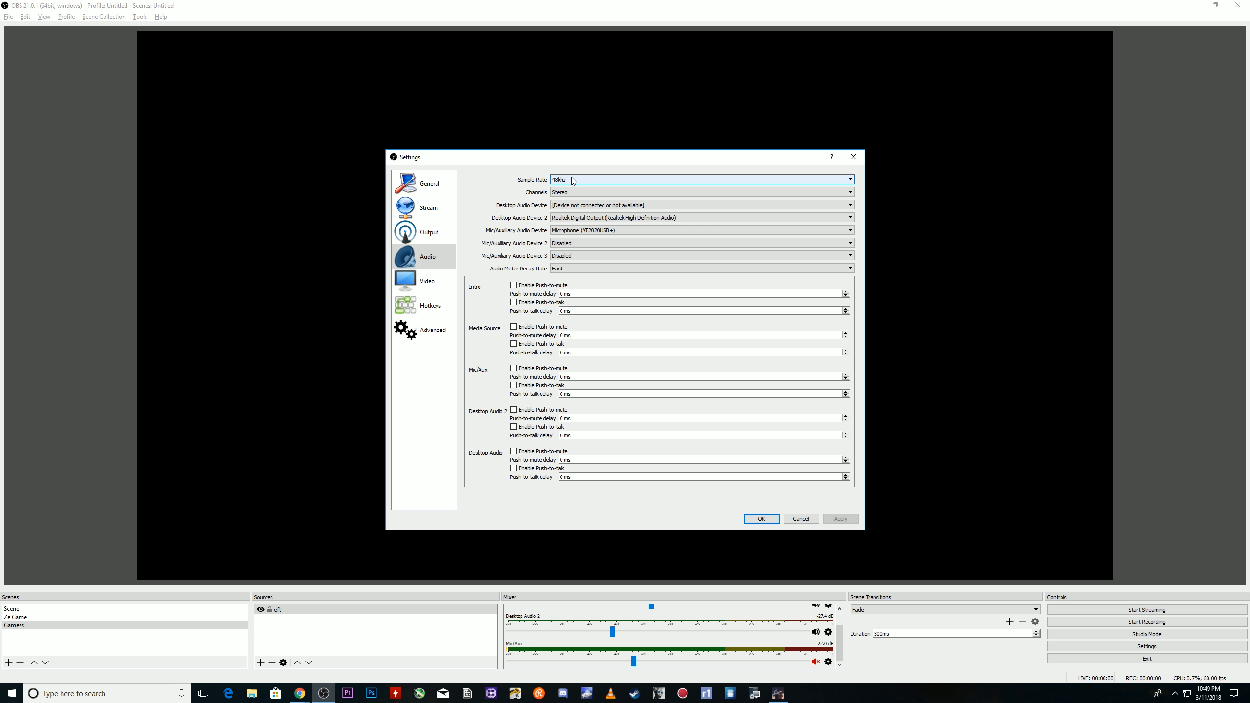
pyautogui.click(572, 180)
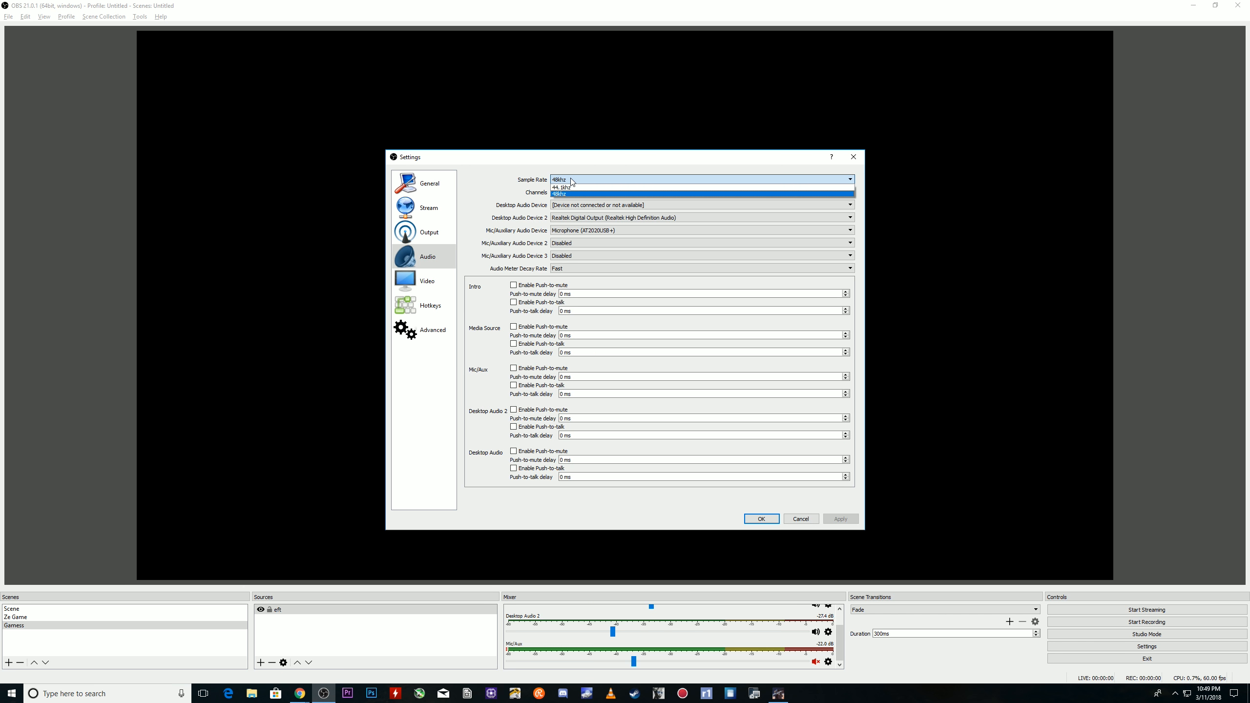
pyautogui.click(573, 181)
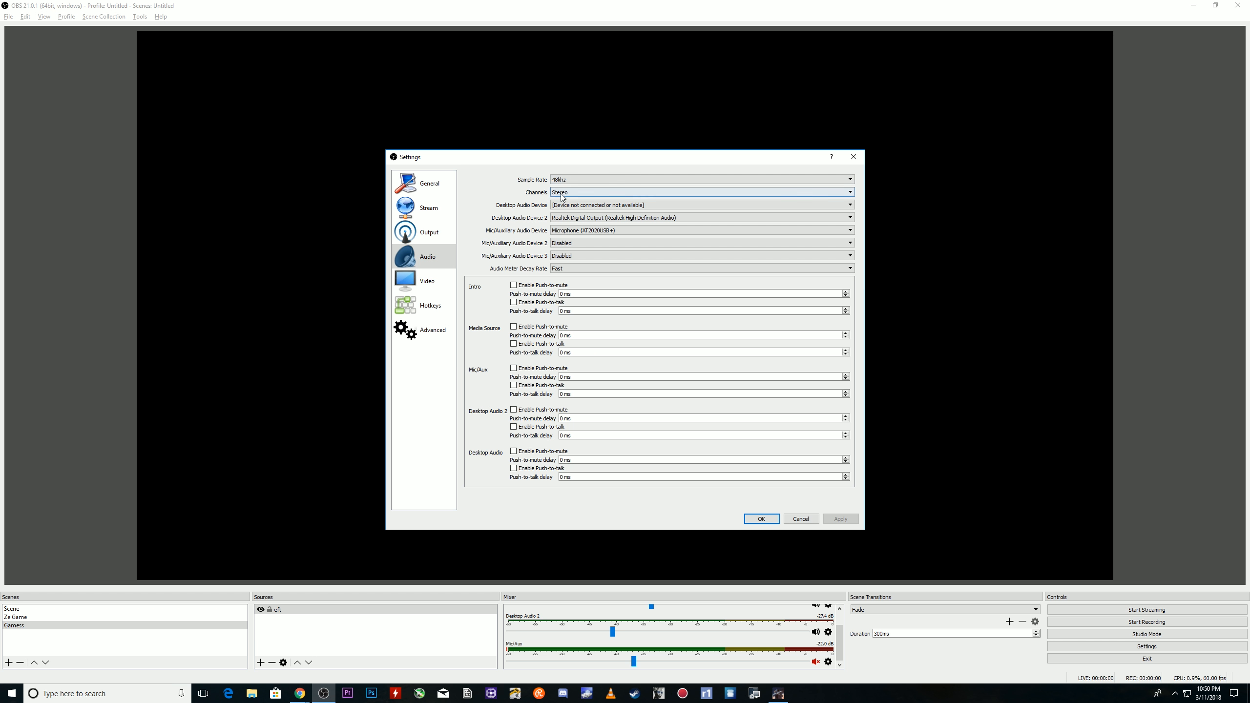
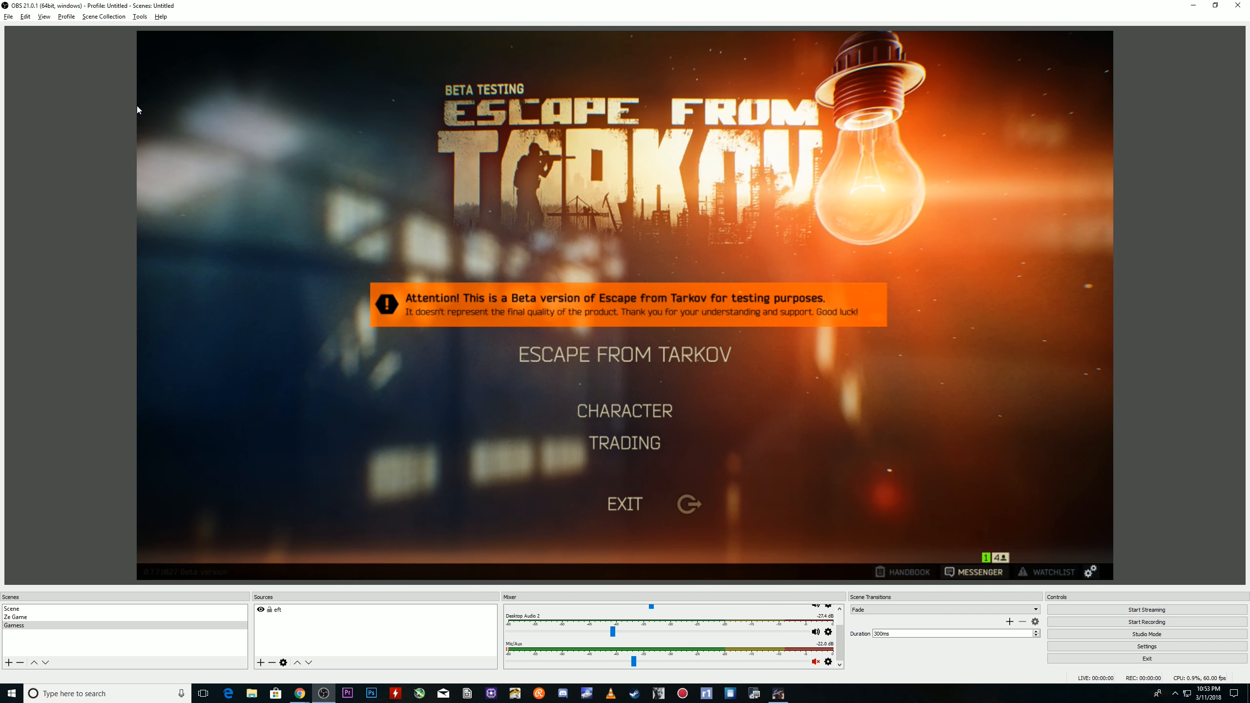
# Add a Video Capture Device source named cam to the Gamess scene, using the Logitech HD Pro Webcam C920
pyautogui.rightClick(294, 632)
pyautogui.moveTo(325, 566)
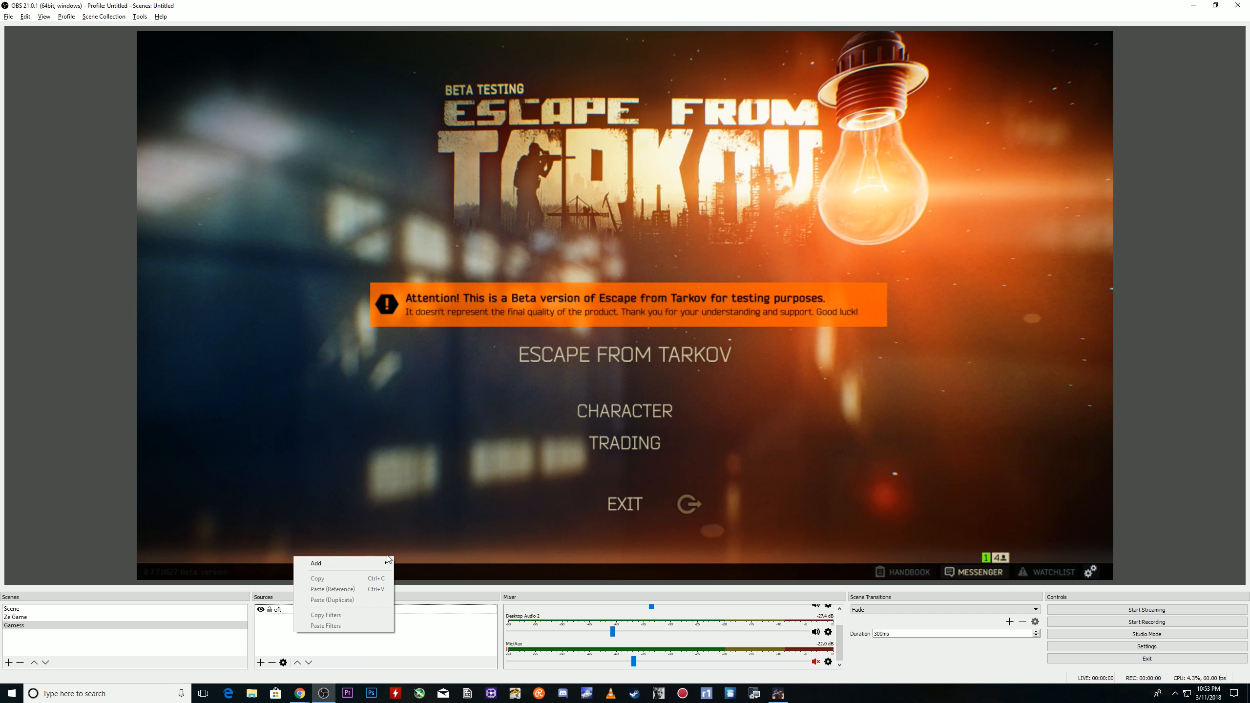
pyautogui.moveTo(380, 563)
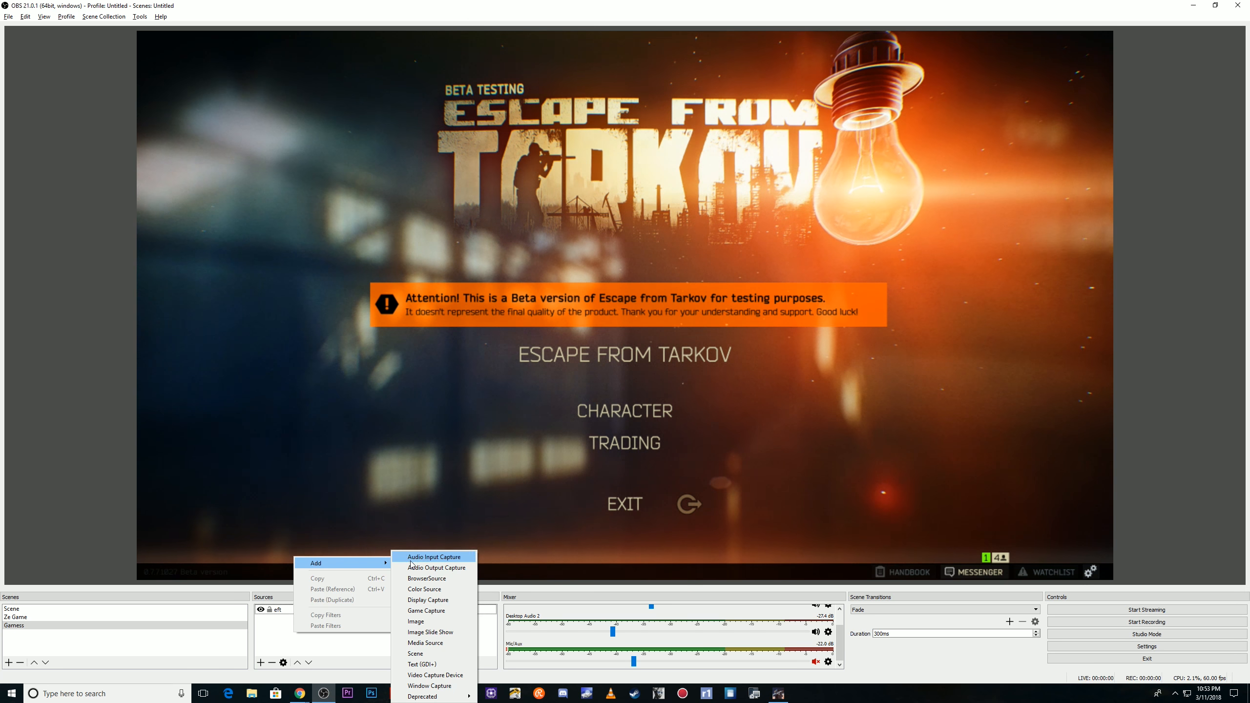
pyautogui.click(434, 676)
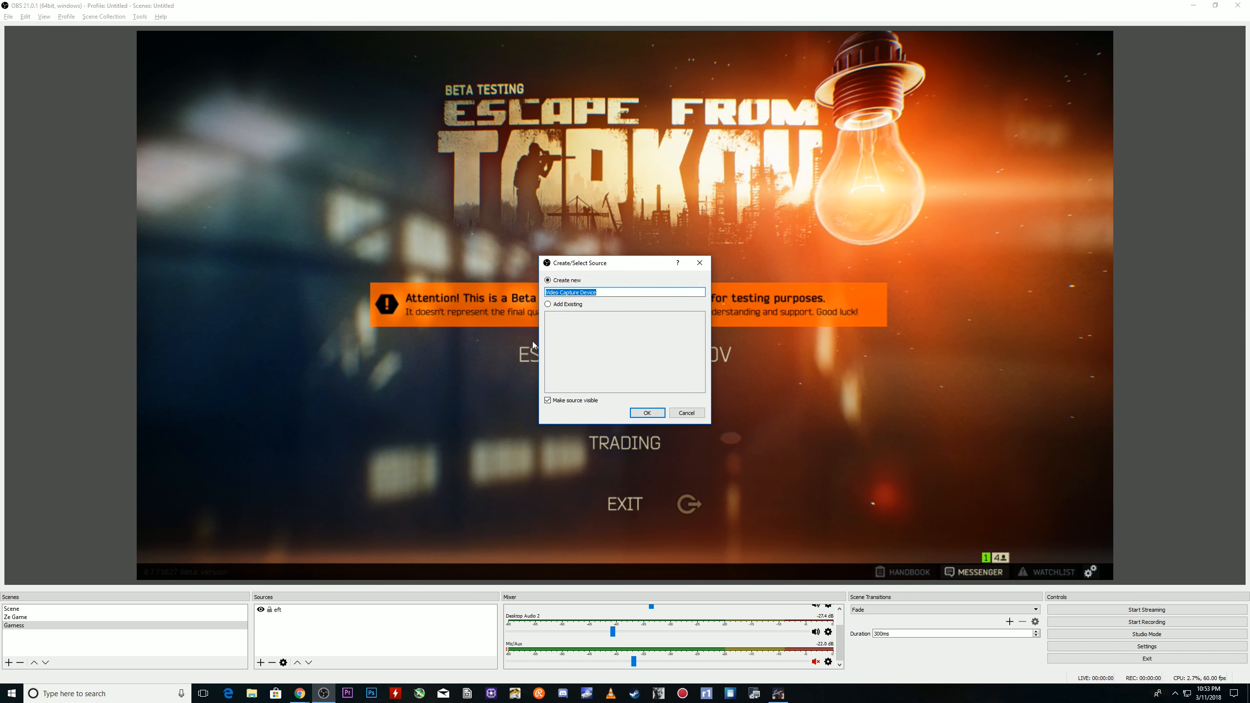
pyautogui.write('cam')
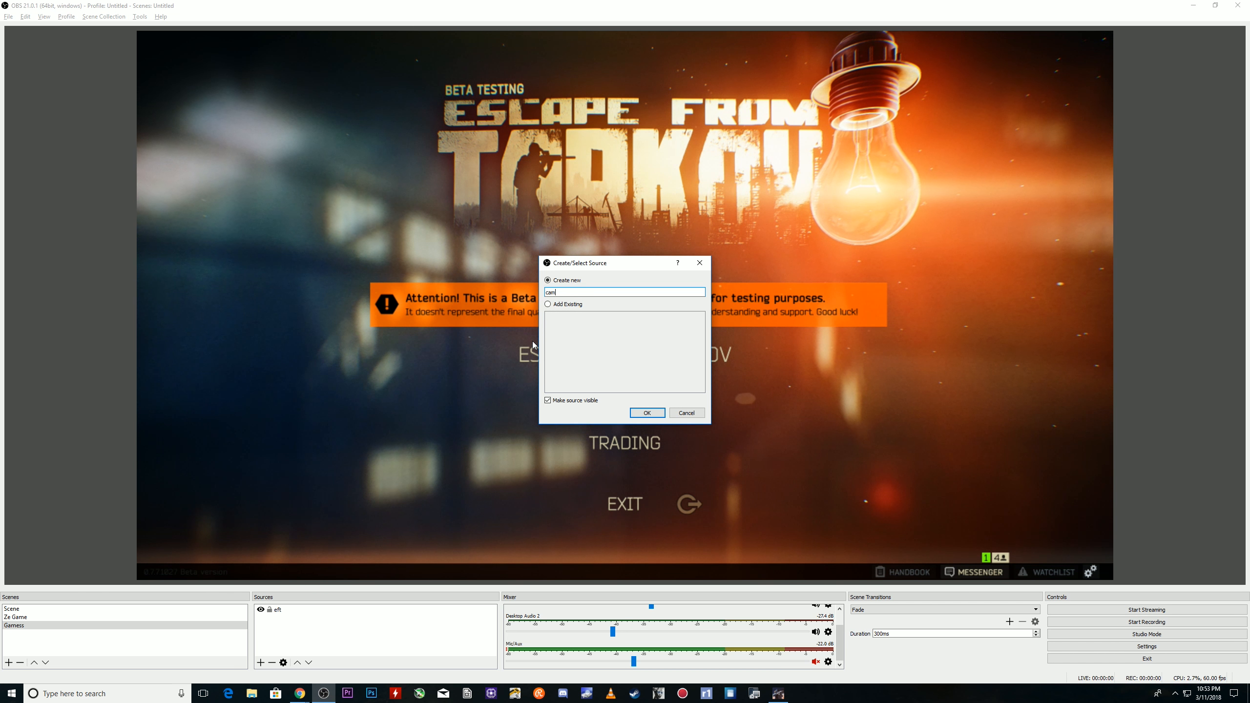
pyautogui.click(647, 413)
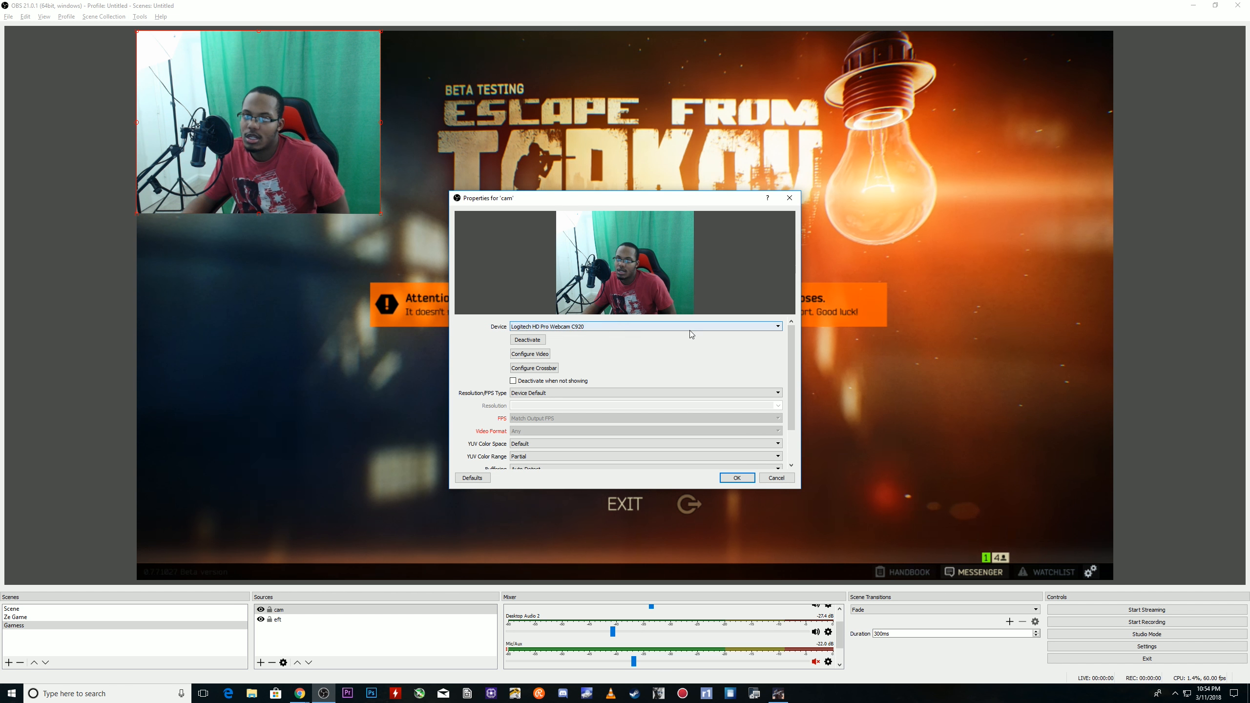
pyautogui.click(730, 478)
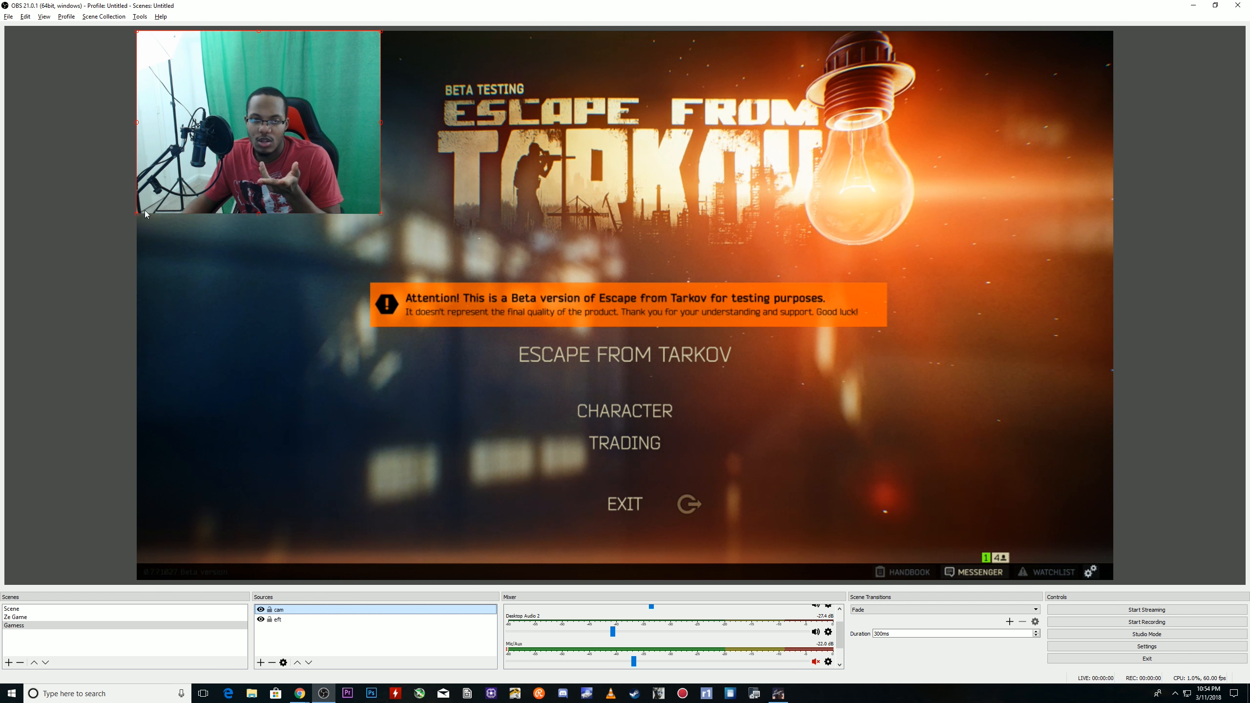
# Enlarge the webcam image and place it in the lower-left corner of the canvas, partly beyond the canvas edge
pyautogui.moveTo(144, 213); pyautogui.dragTo(190, 334)
pyautogui.click(227, 212)
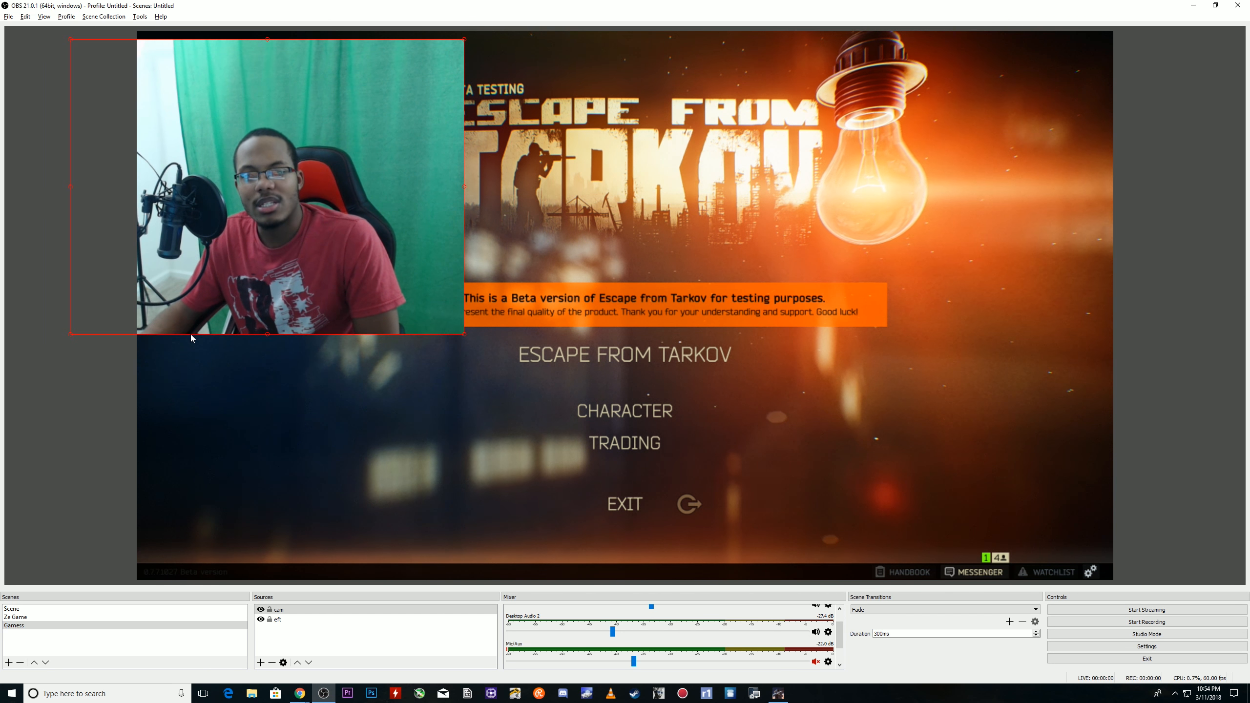
pyautogui.moveTo(329, 274); pyautogui.dragTo(240, 518)
pyautogui.click(99, 222)
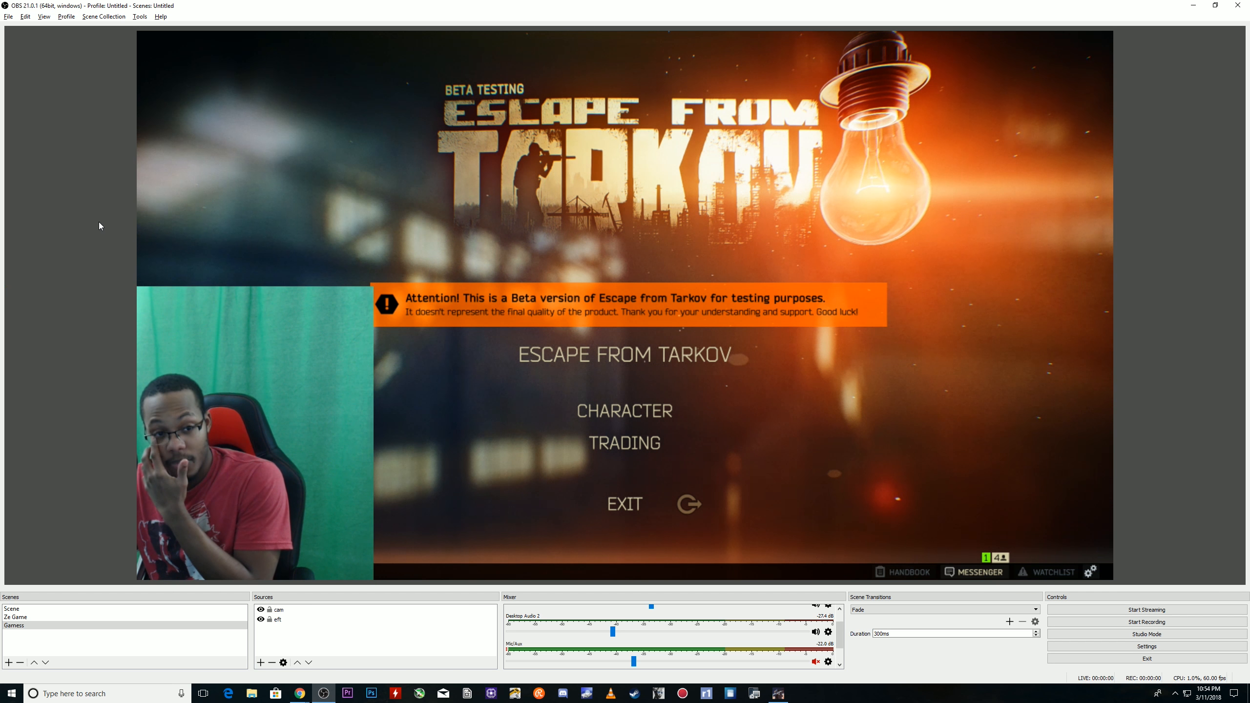
# Add a Chroma Key effect filter with its default name to the cam source
pyautogui.rightClick(283, 612)
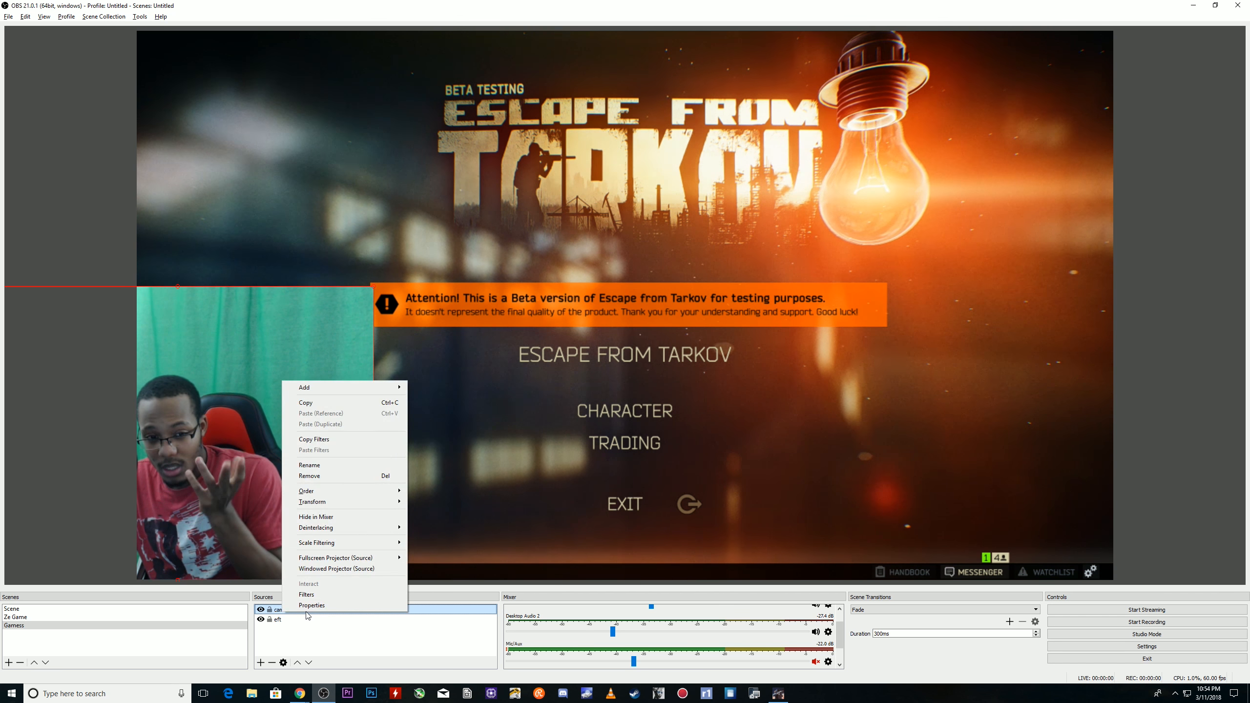
pyautogui.click(300, 590)
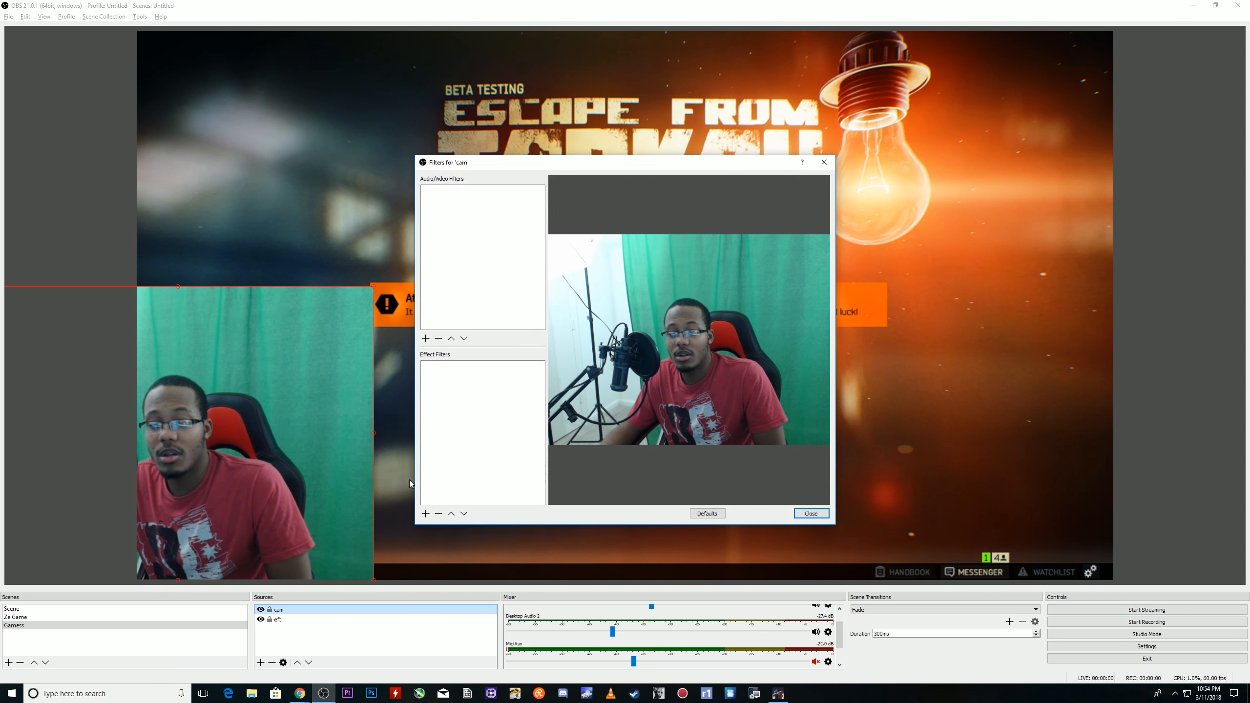
pyautogui.rightClick(515, 408)
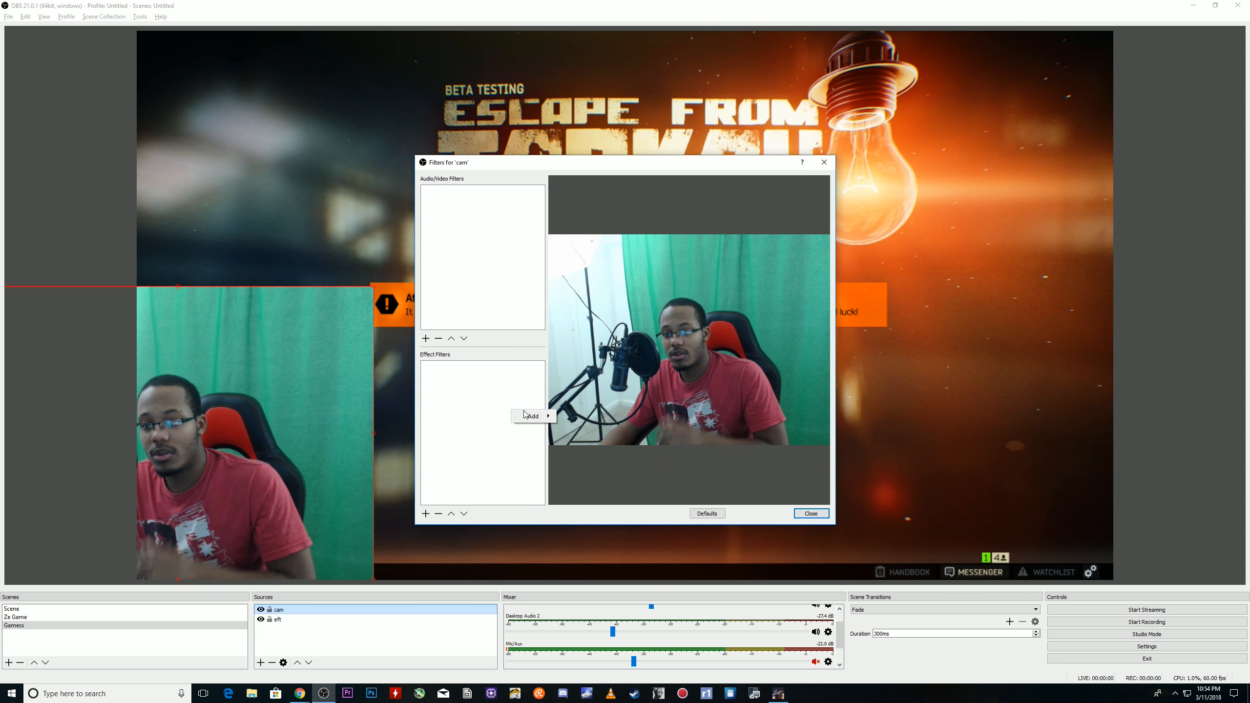
pyautogui.moveTo(534, 416)
pyautogui.click(603, 425)
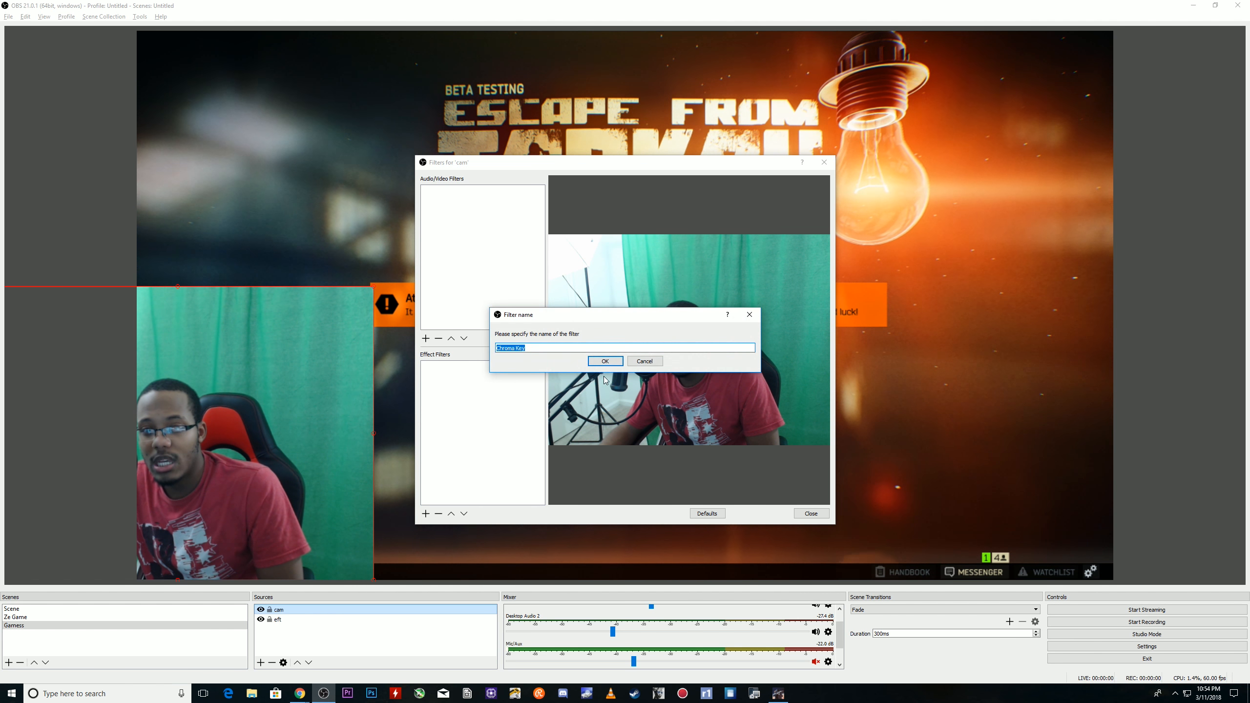
pyautogui.click(603, 364)
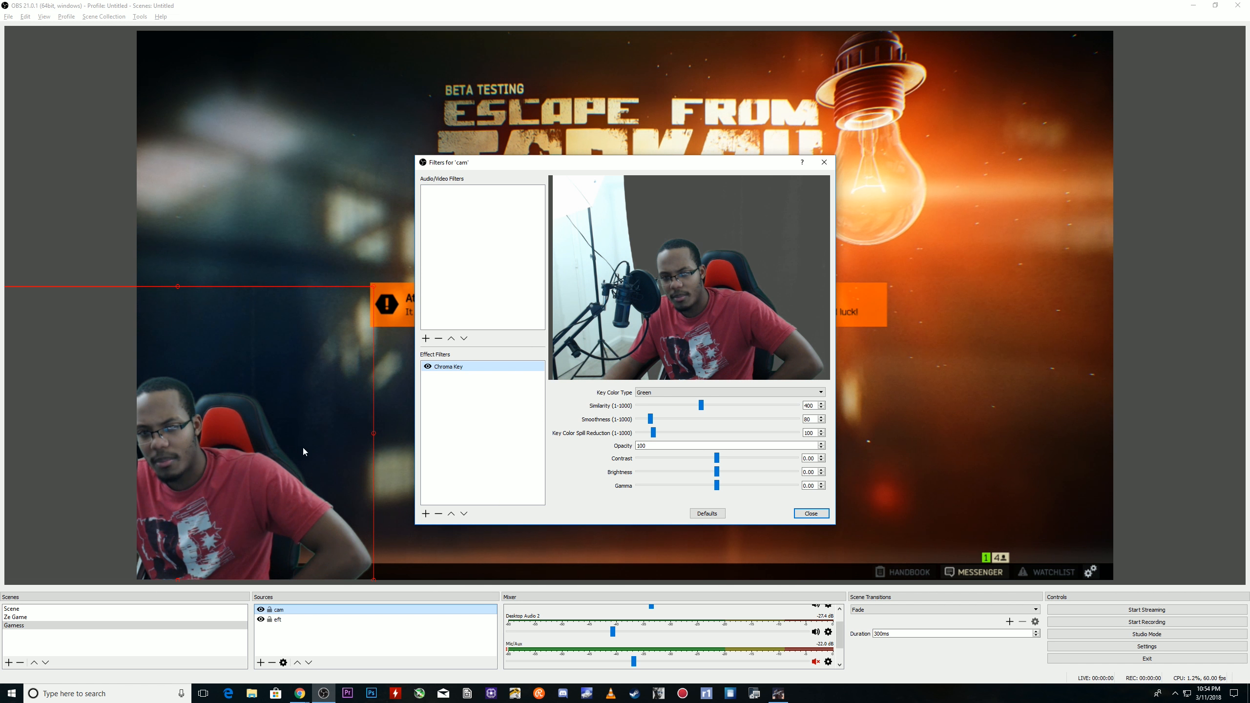
# Set the Chroma Key's Similarity to 424, Smoothness to 62 and Key Color Spill Reduction to 99, and close the filters
pyautogui.moveTo(701, 408); pyautogui.dragTo(648, 421)
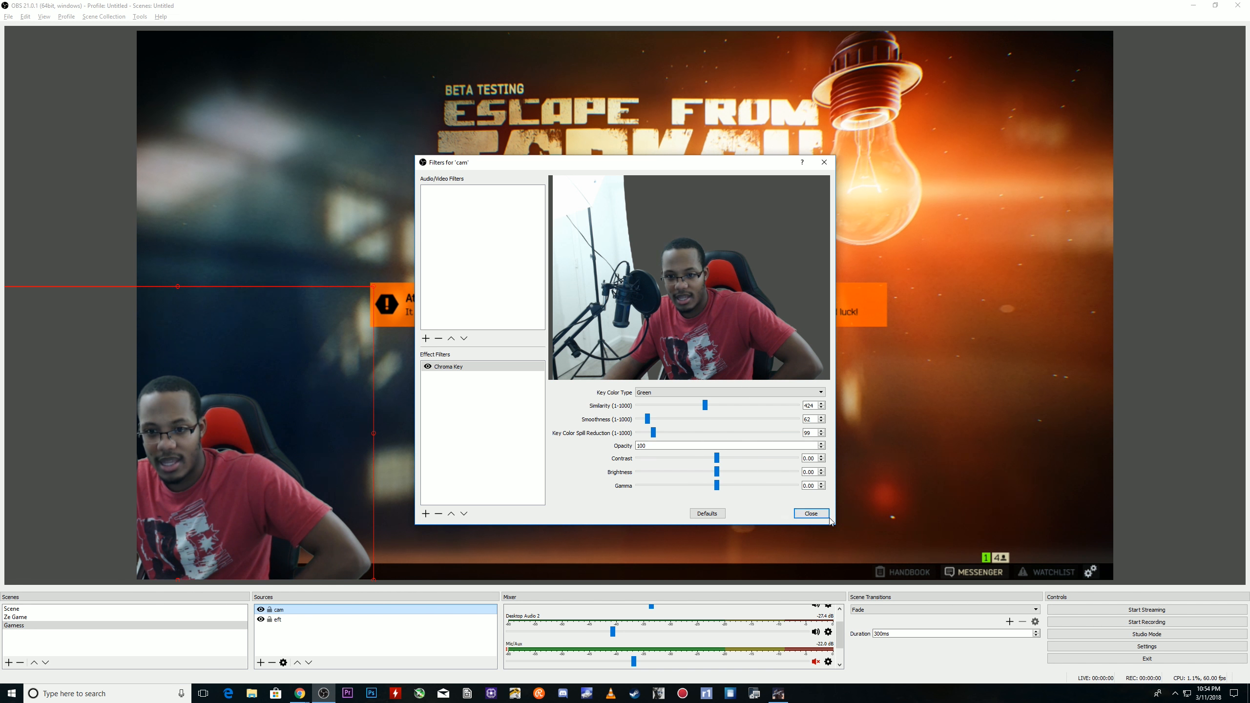
pyautogui.click(811, 514)
pyautogui.click(111, 198)
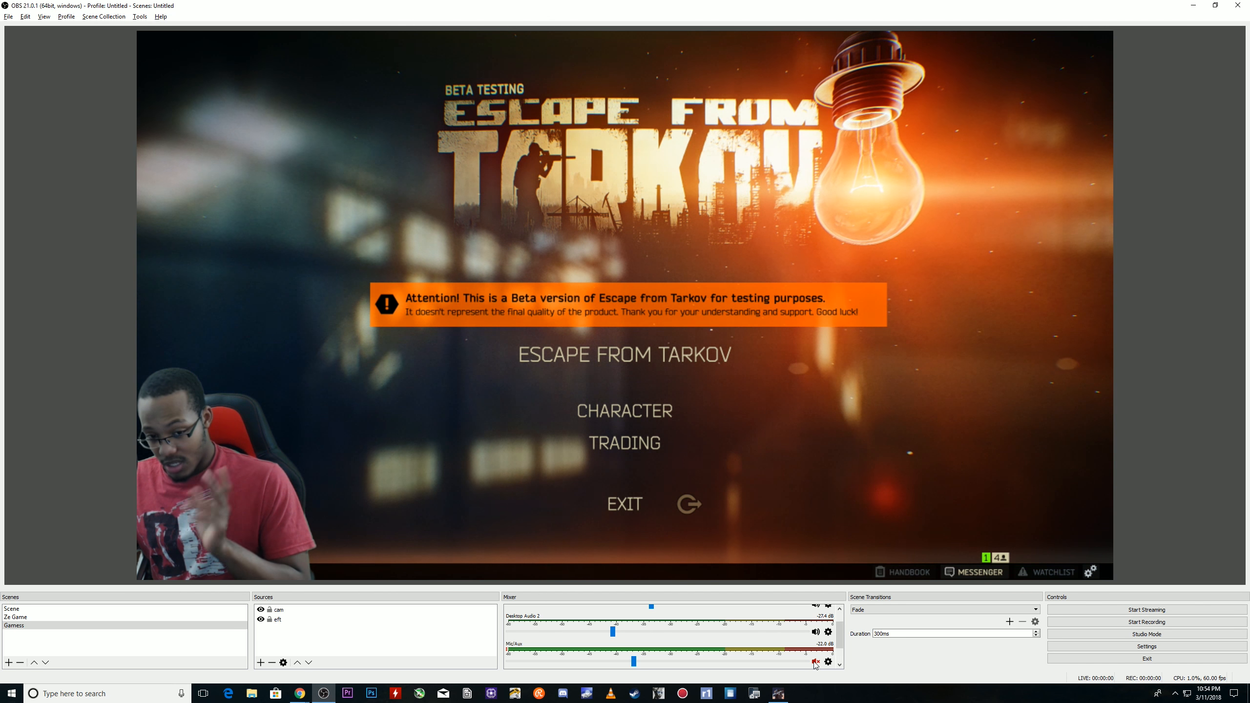
# Hide the cam source in the Gamess scene
pyautogui.rightClick(289, 638)
pyautogui.click(270, 623)
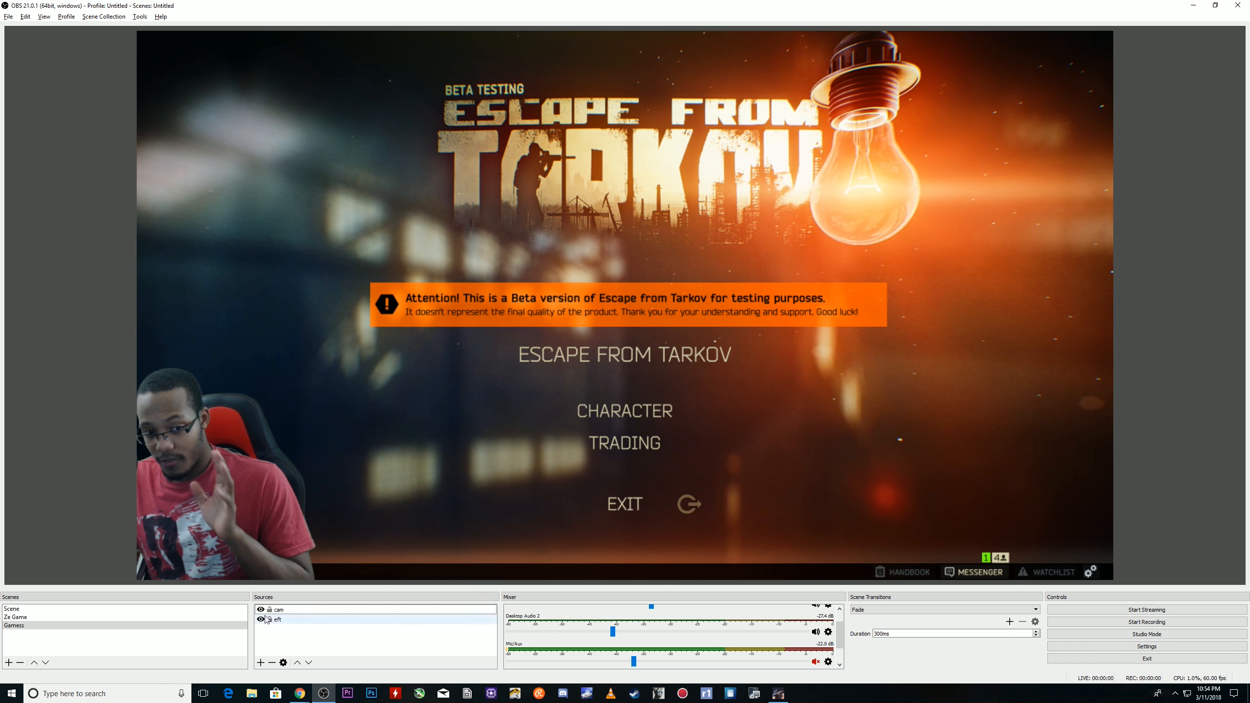
pyautogui.click(259, 609)
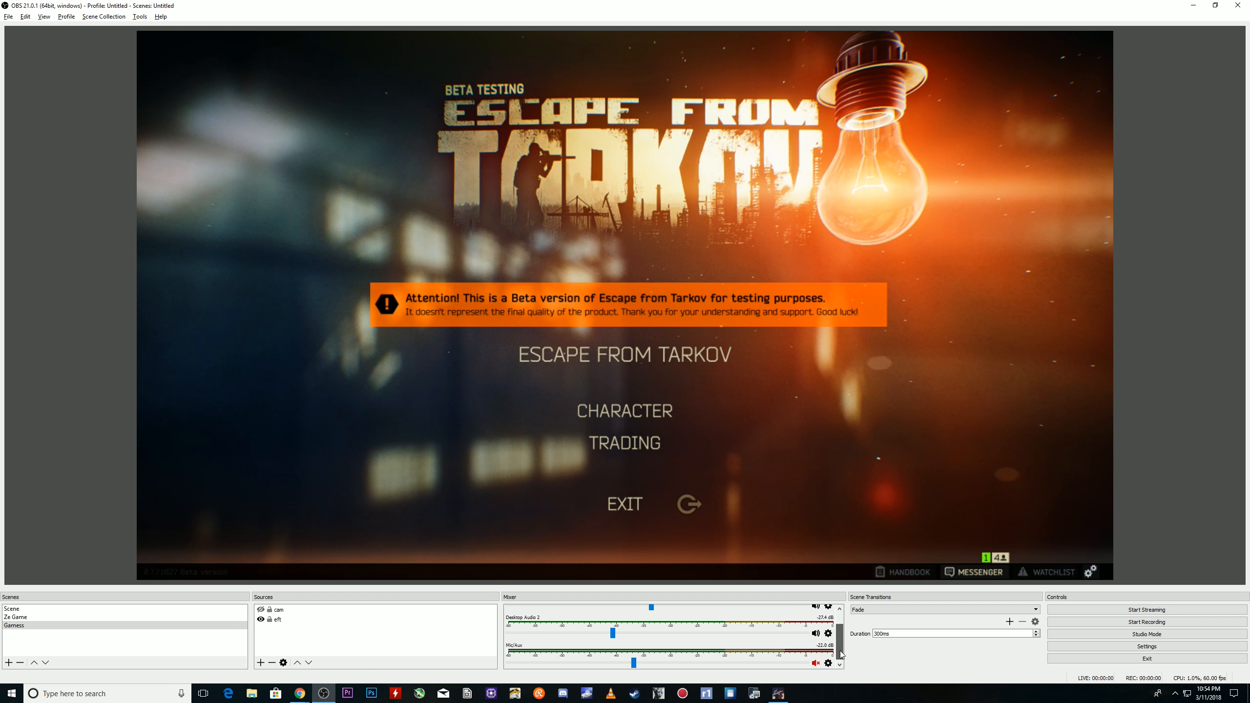
# Check the capture device in the Mic/Aux properties and close them without saving
pyautogui.click(828, 662)
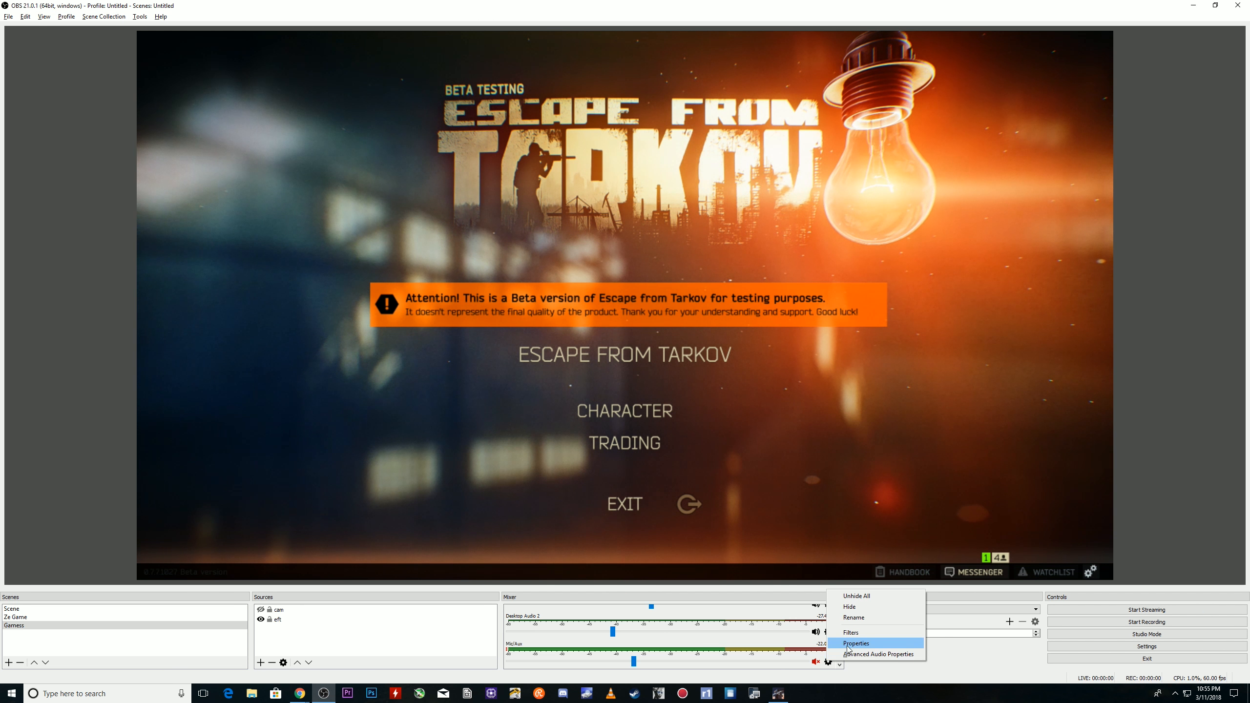
pyautogui.click(848, 645)
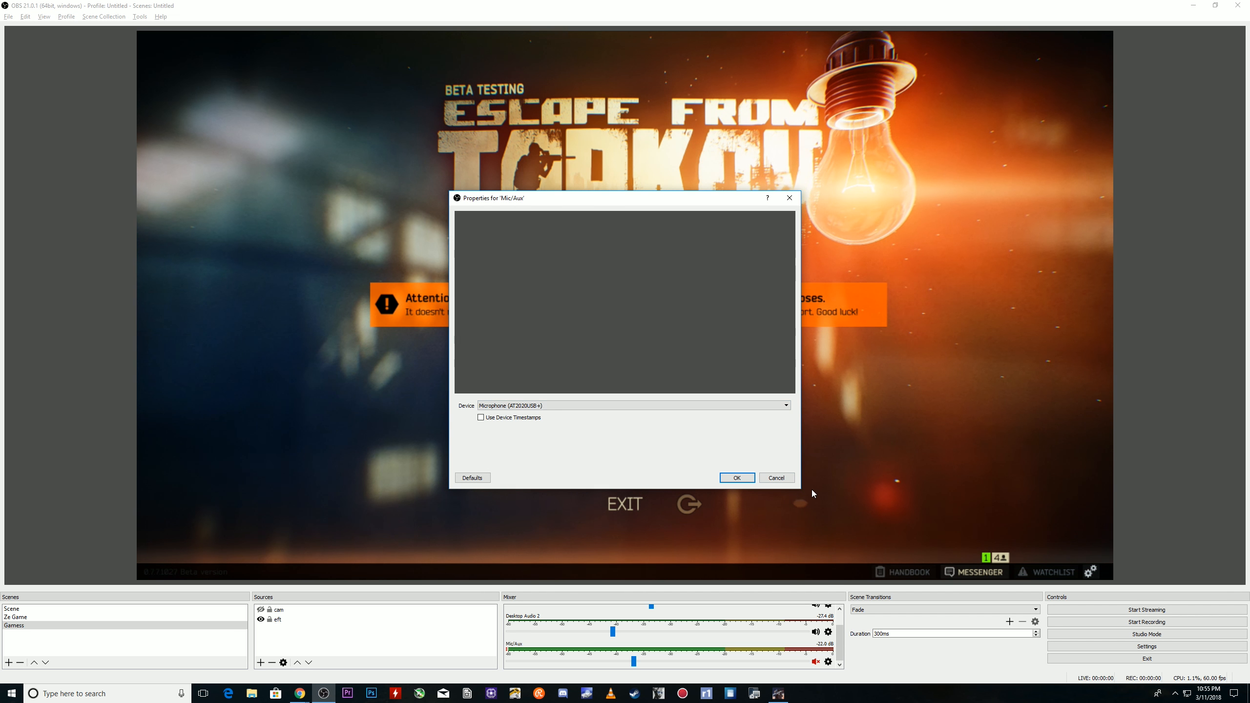
pyautogui.click(791, 480)
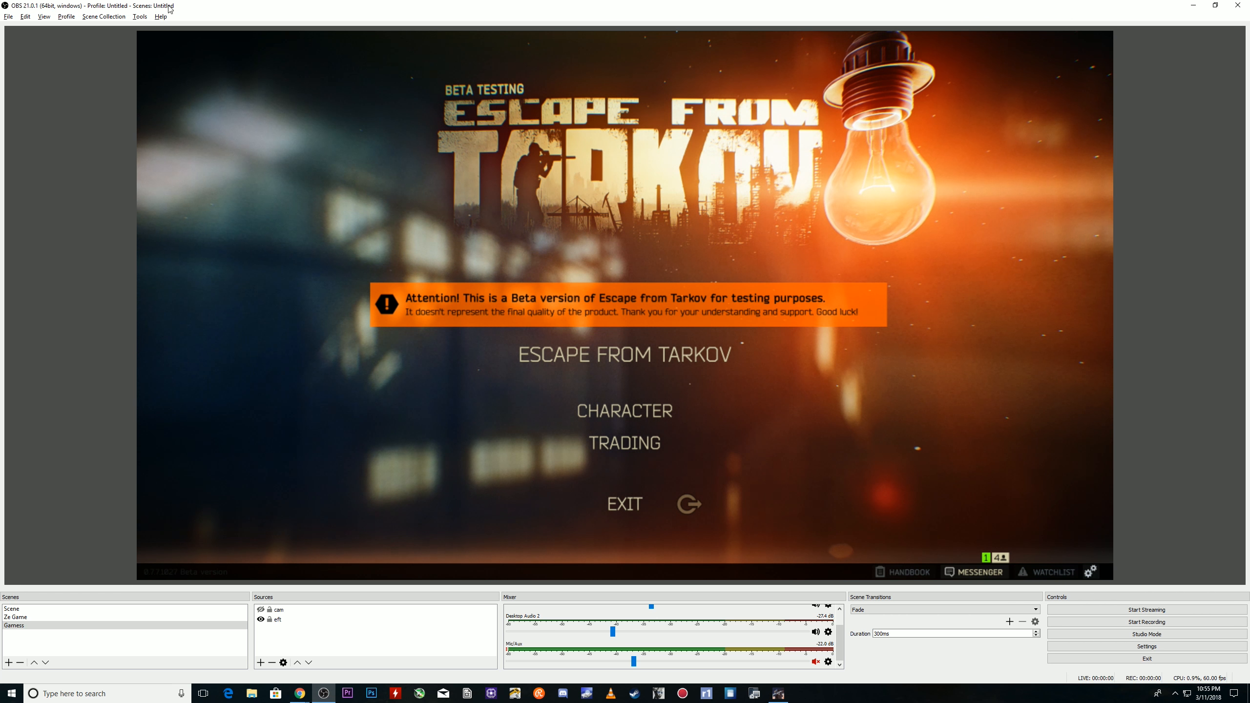
# Show the folder of OBS log files, look over its contents and close it
pyautogui.click(146, 17)
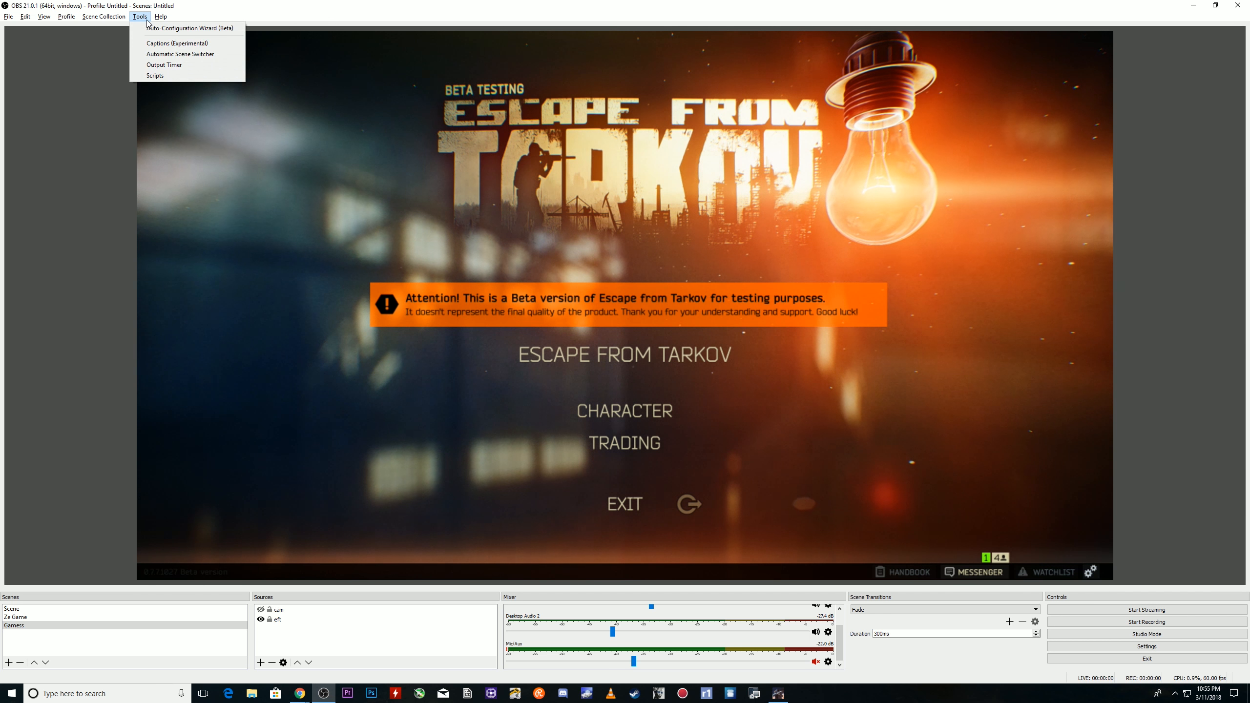
pyautogui.moveTo(164, 22)
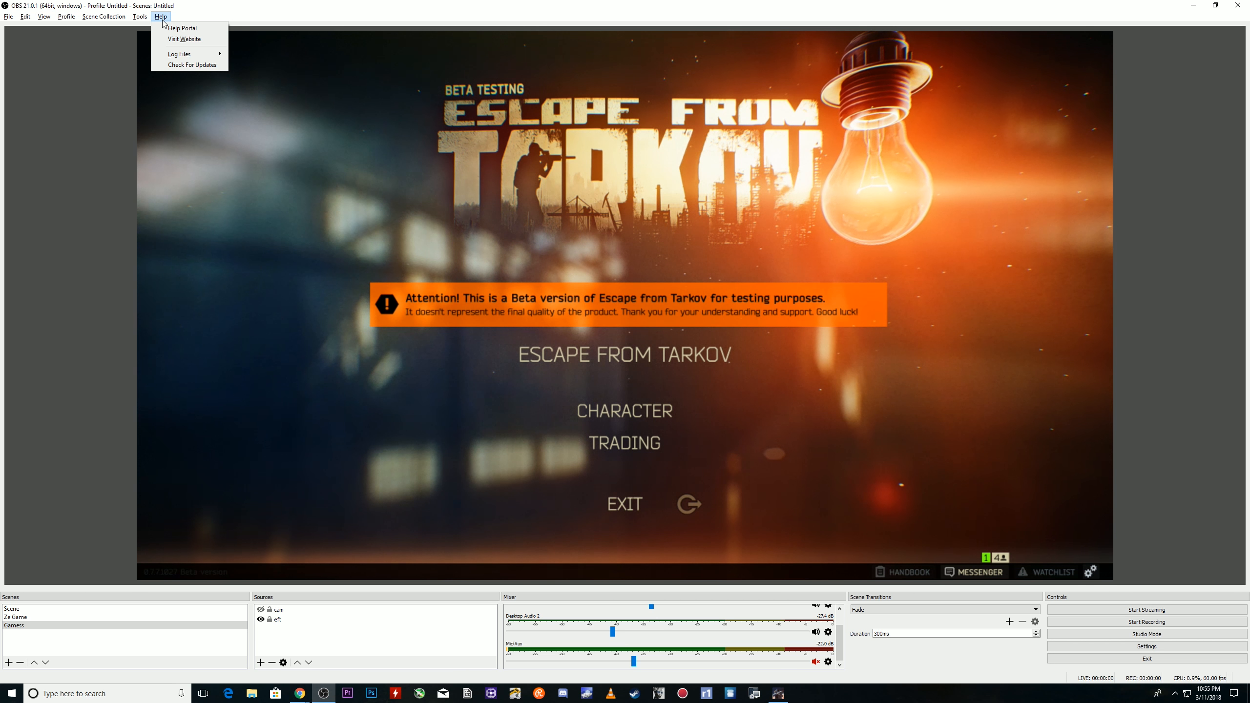
pyautogui.moveTo(175, 53)
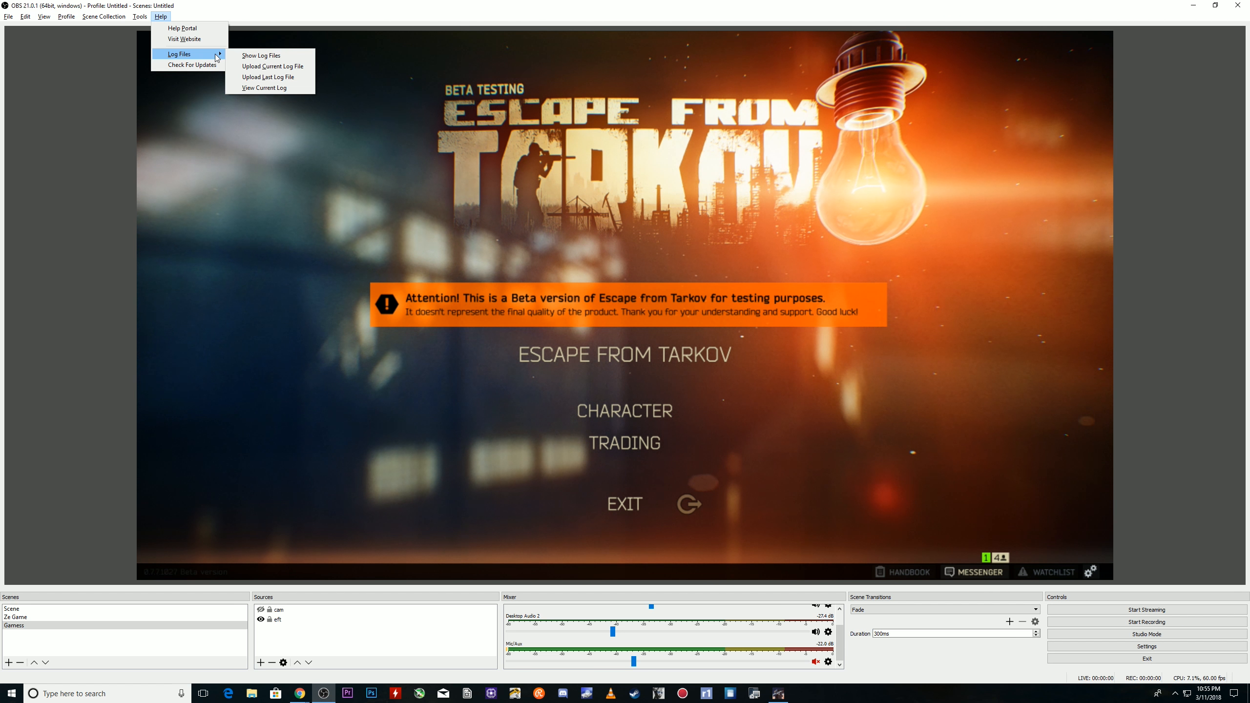
pyautogui.click(249, 56)
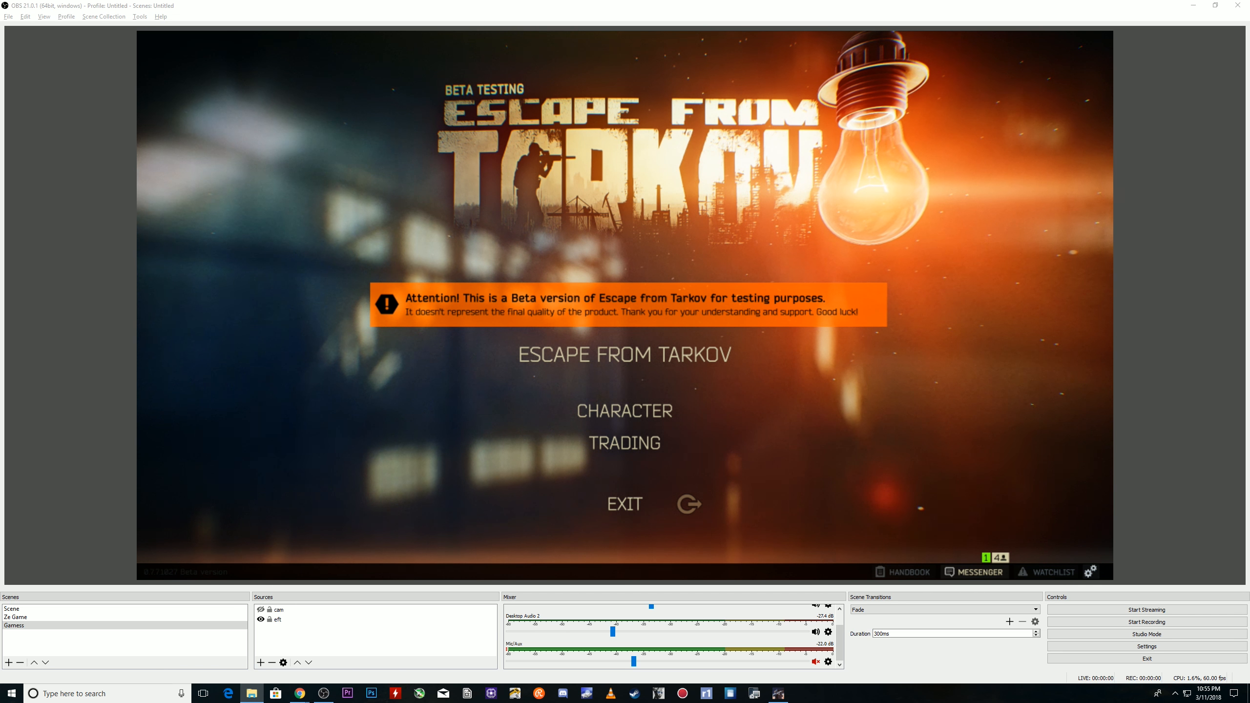
pyautogui.moveTo(1249, 640); pyautogui.dragTo(369, 0)
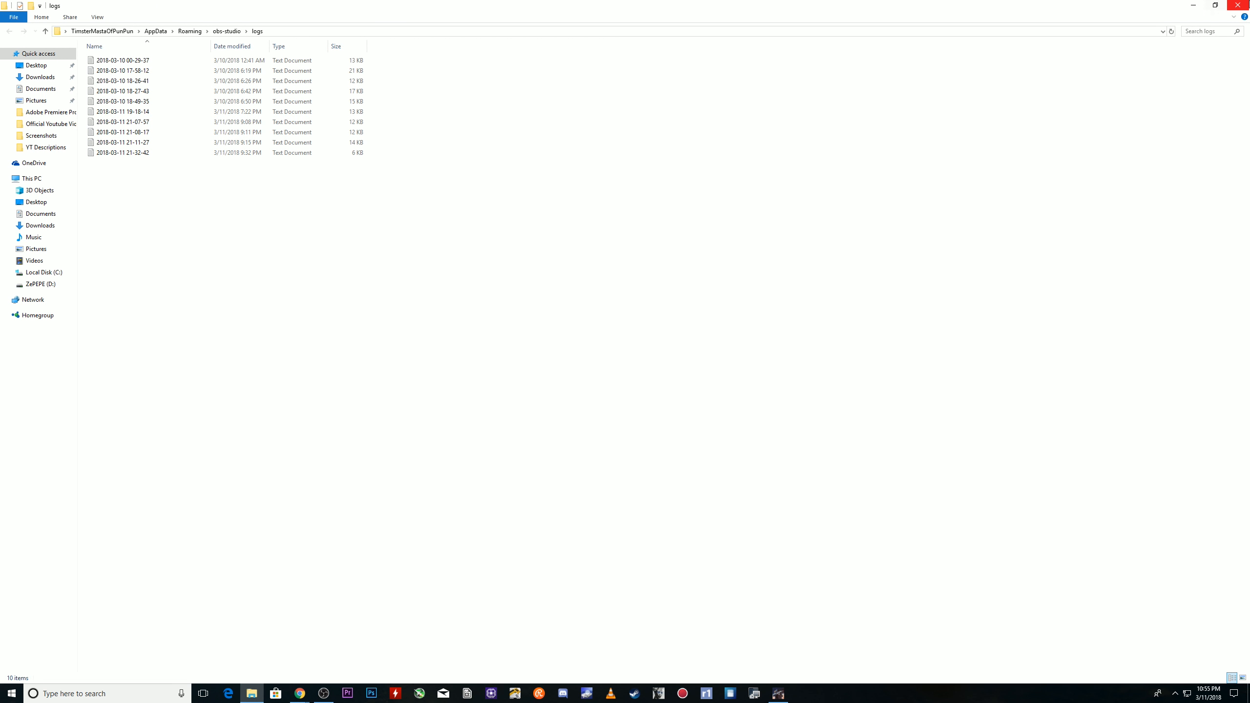
pyautogui.click(1248, 3)
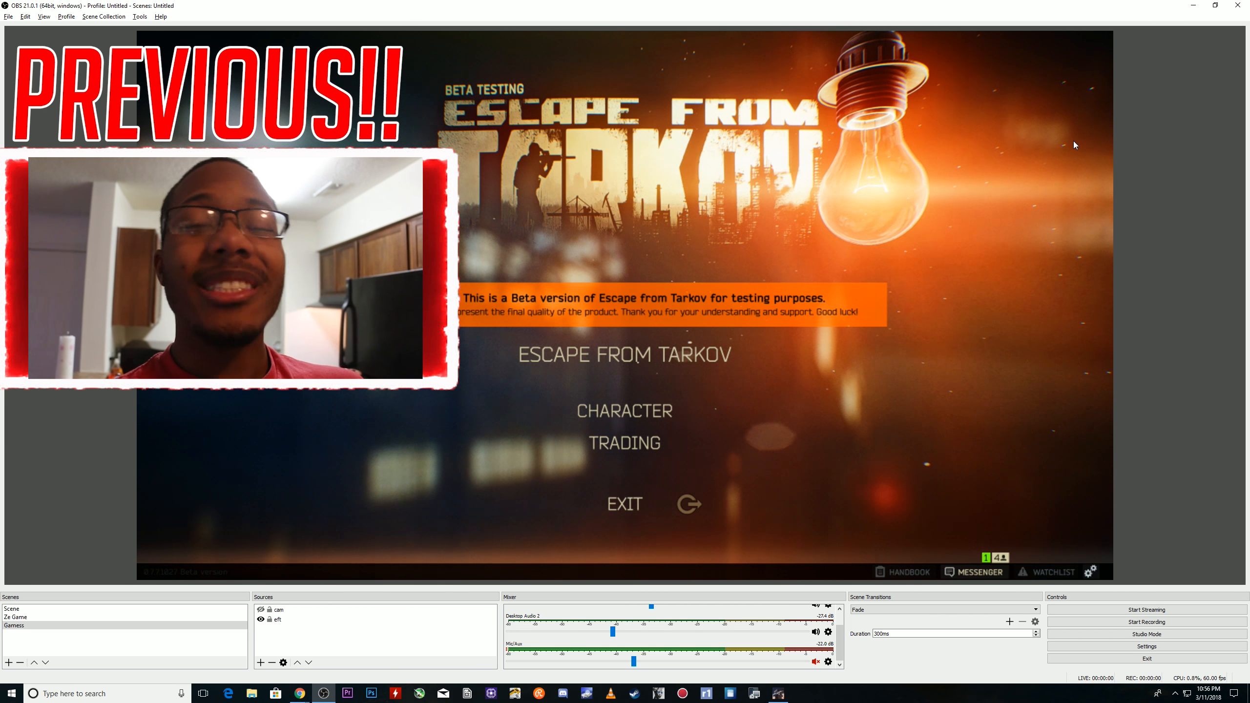
# Review the streaming output settings, including the bitrate, and close the settings
pyautogui.click(1063, 648)
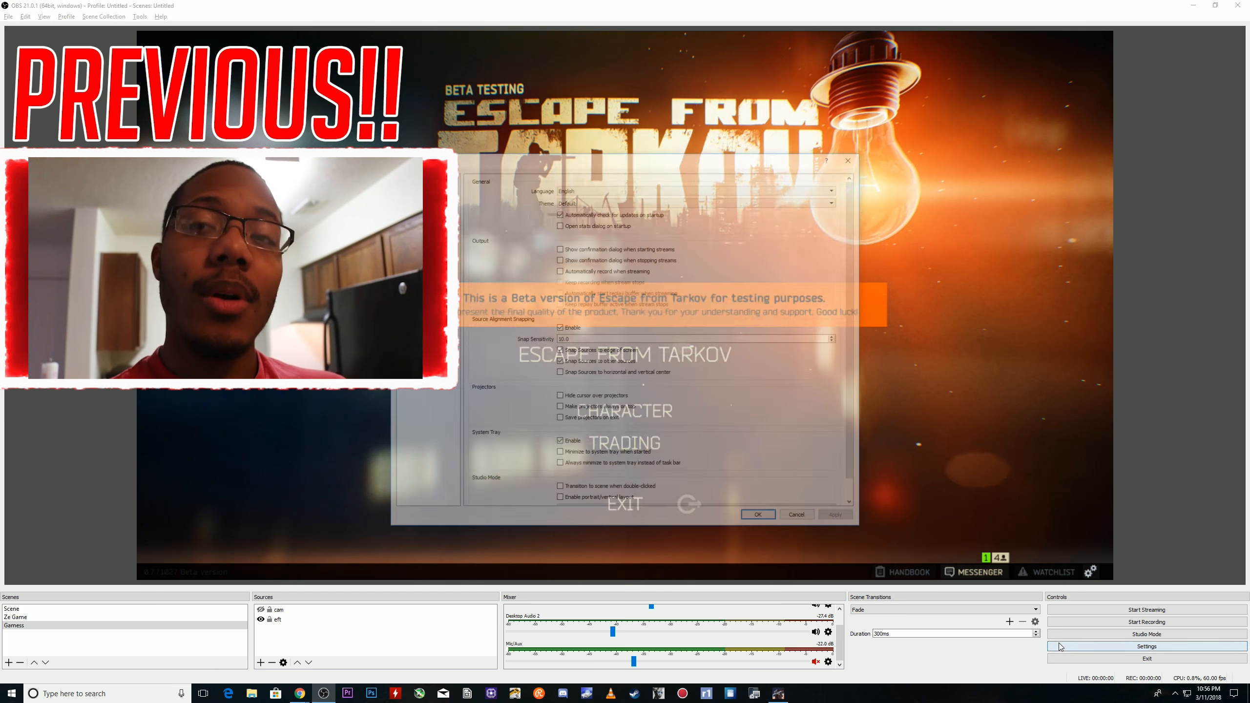
pyautogui.click(418, 195)
pyautogui.click(425, 232)
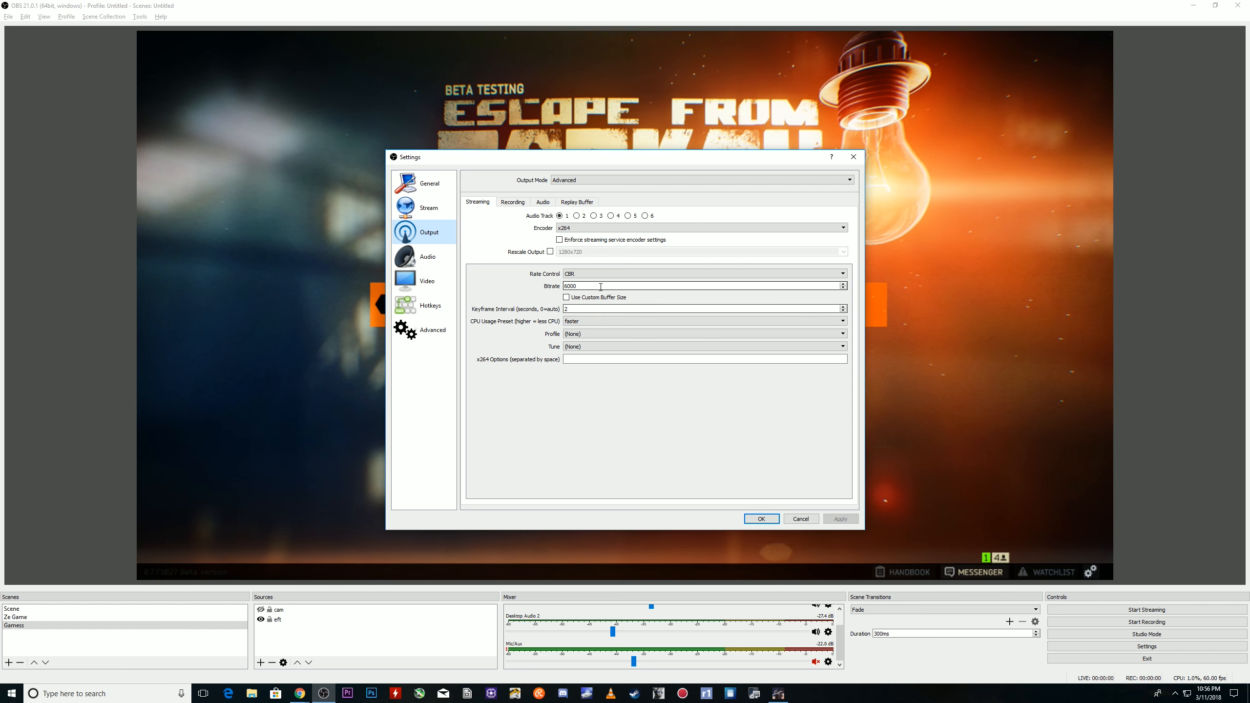
pyautogui.click(752, 517)
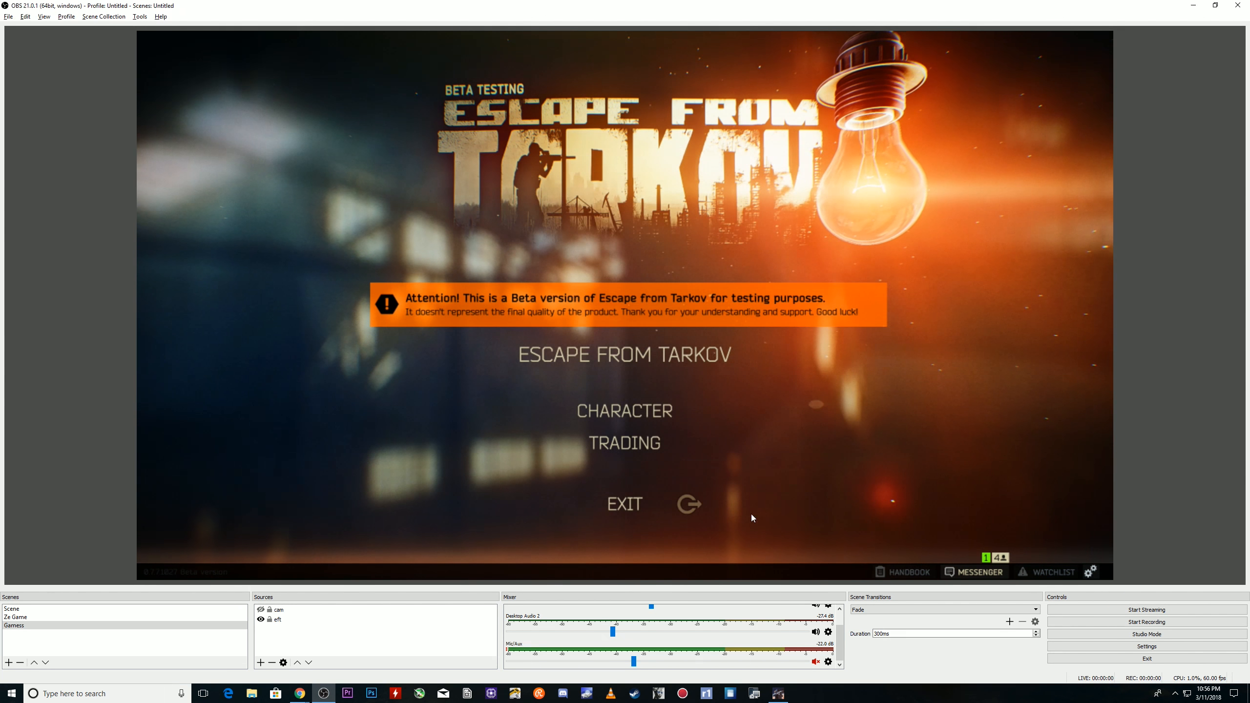